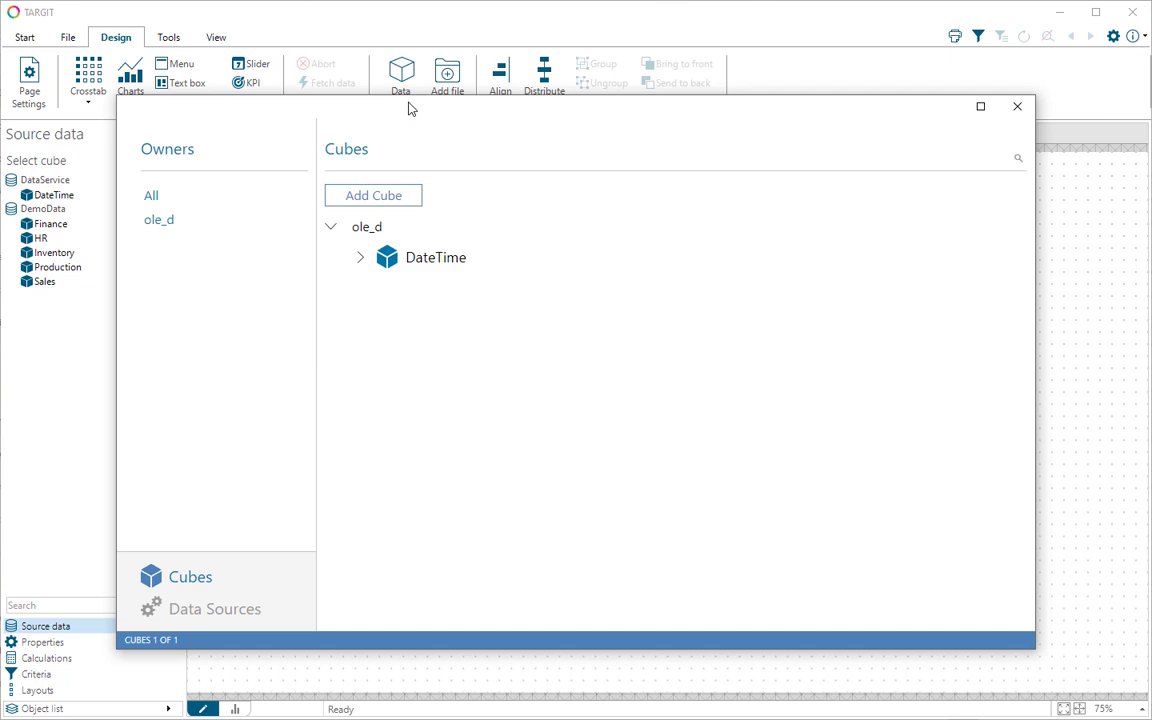
Show the data sources, switch to Excel and examine the Country, Company and 2019-01 to 2019-12 columns in SampleDataInPivotedFormat.xlsx
left_click(225, 609)
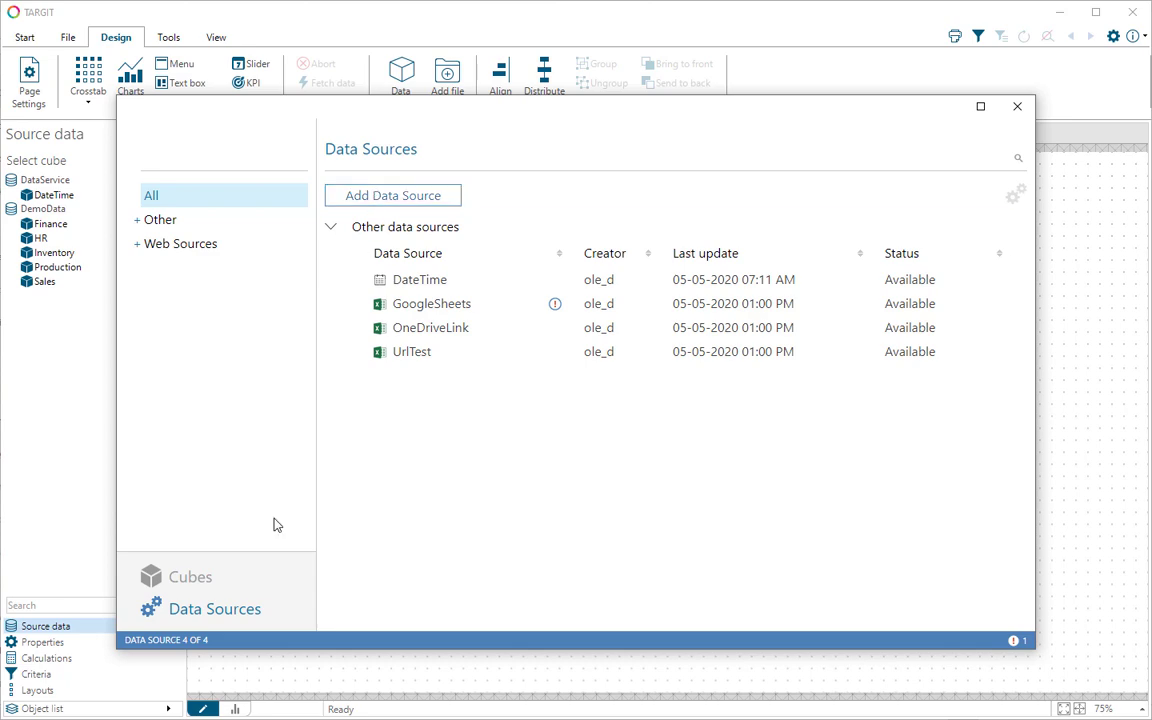
left_click(70, 675)
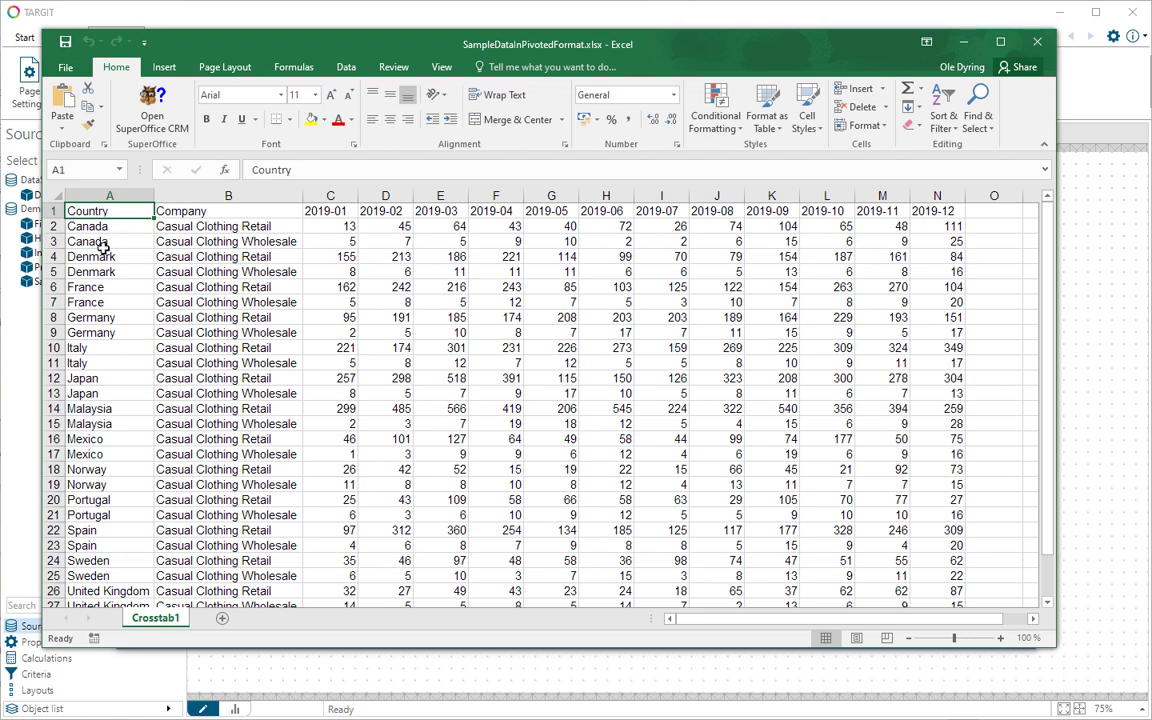
left_click(180, 213)
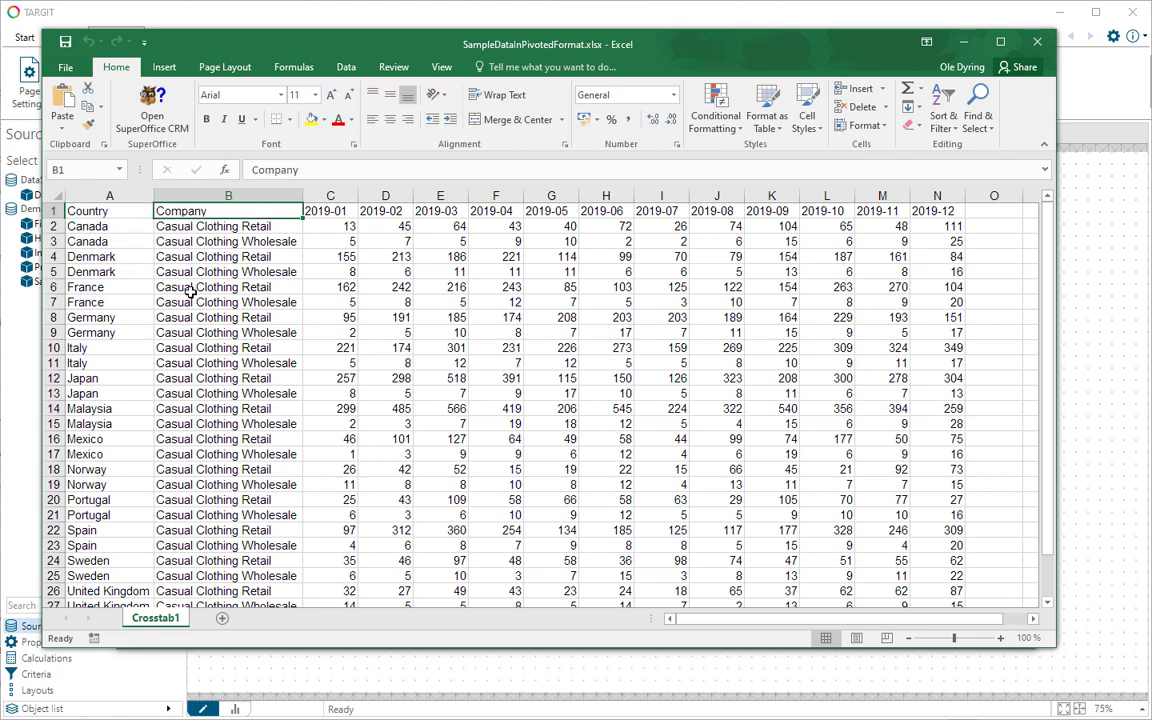
left_click(332, 213)
left_click_drag(332, 212, 940, 212)
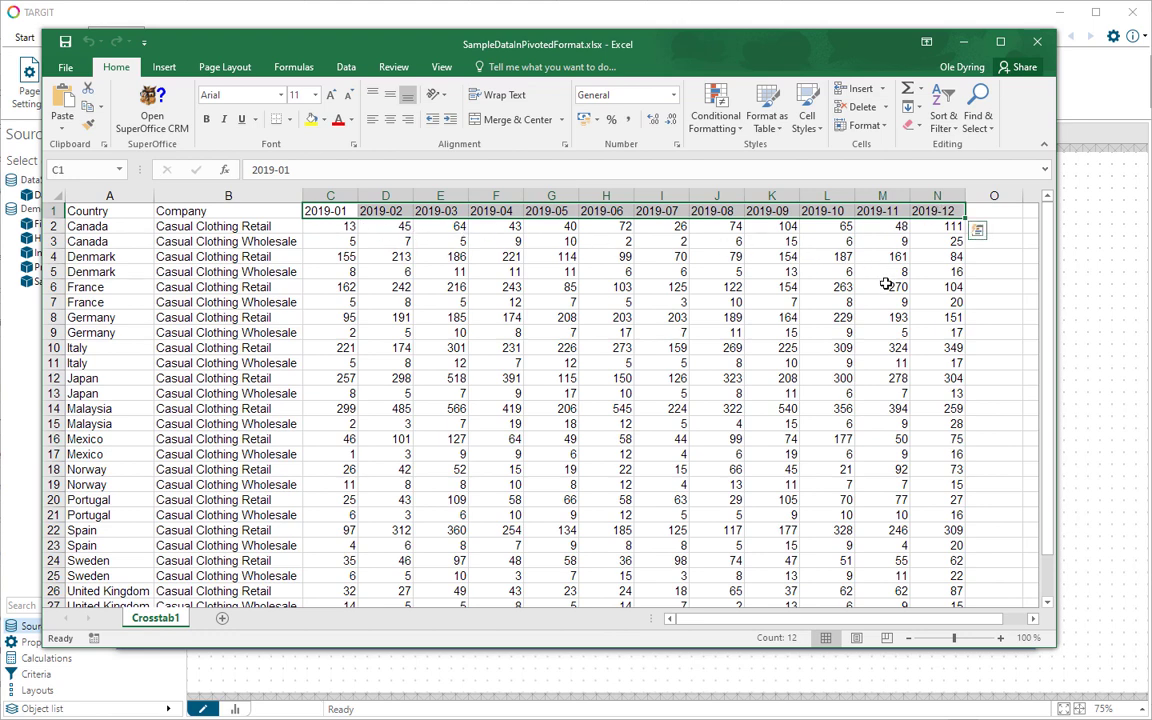
left_click_drag(350, 226, 502, 347)
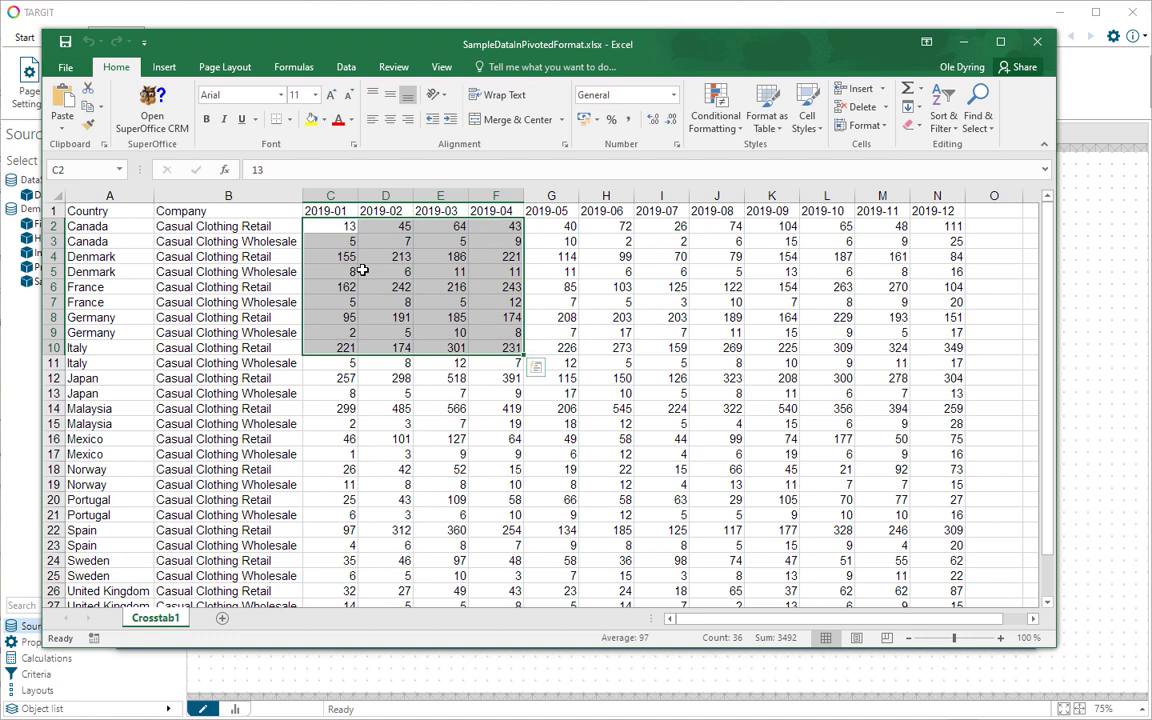
left_click(328, 198)
left_click(382, 197)
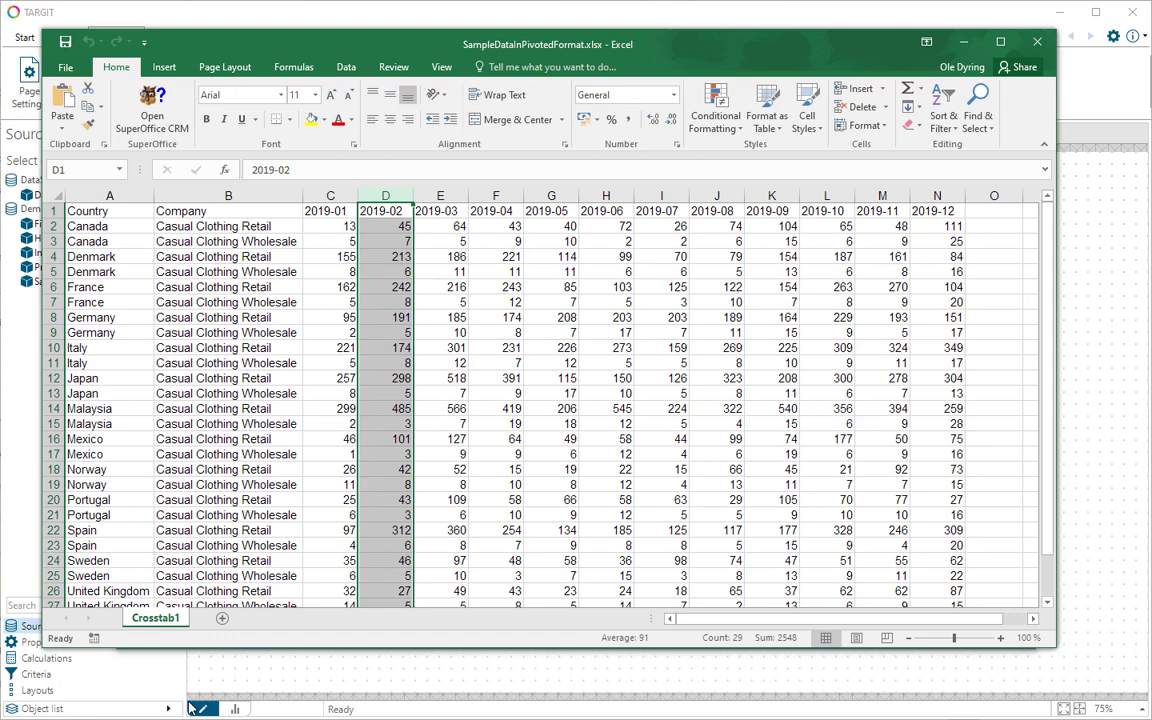
View SampleDataInUnpivotedFormat.xlsx for comparison, and close both workbooks to return to TARGIT's data sources
left_click(213, 672)
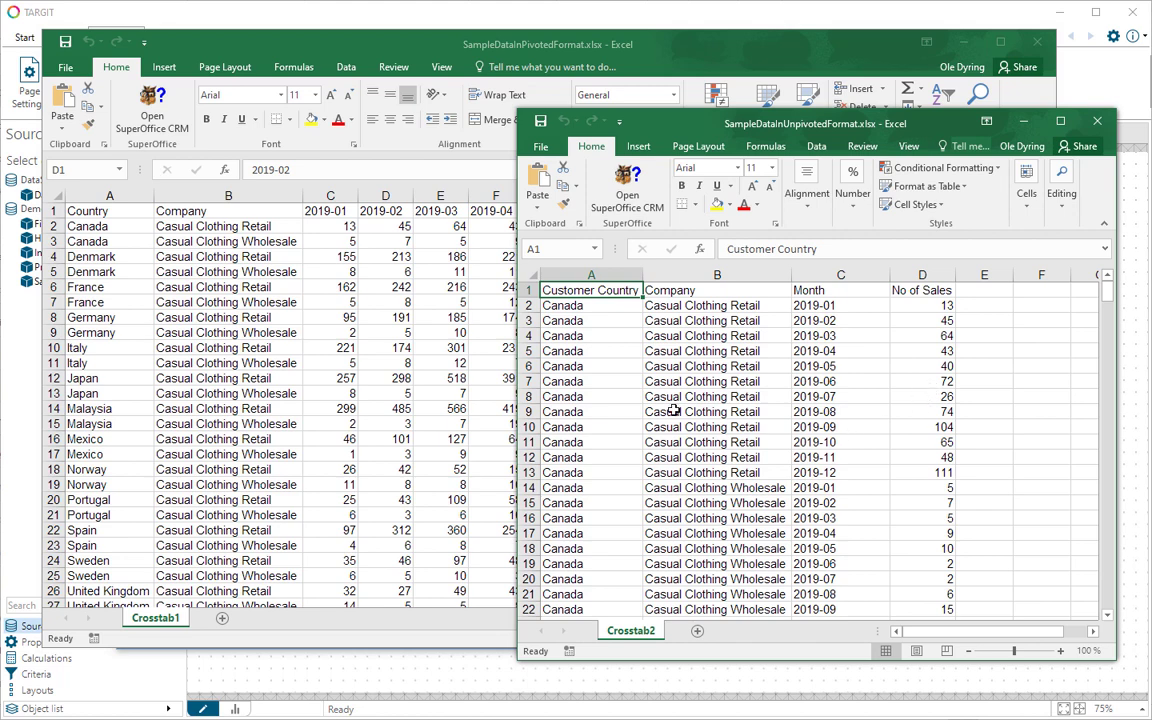
left_click(1097, 123)
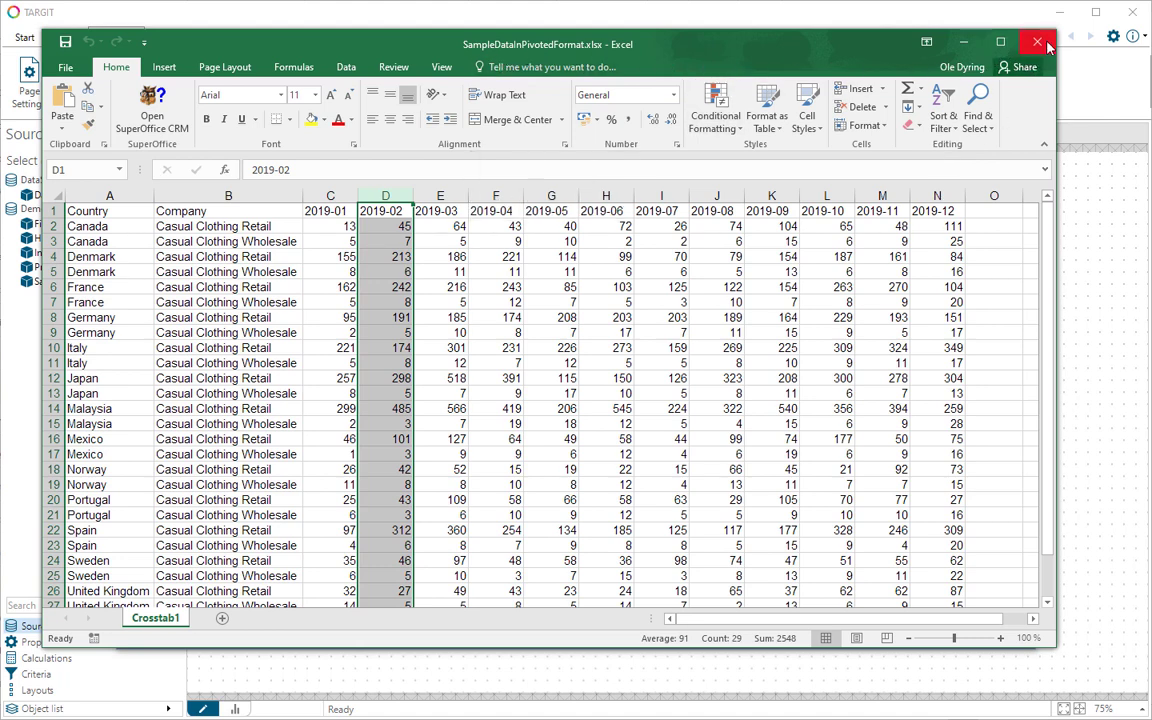
left_click(1045, 45)
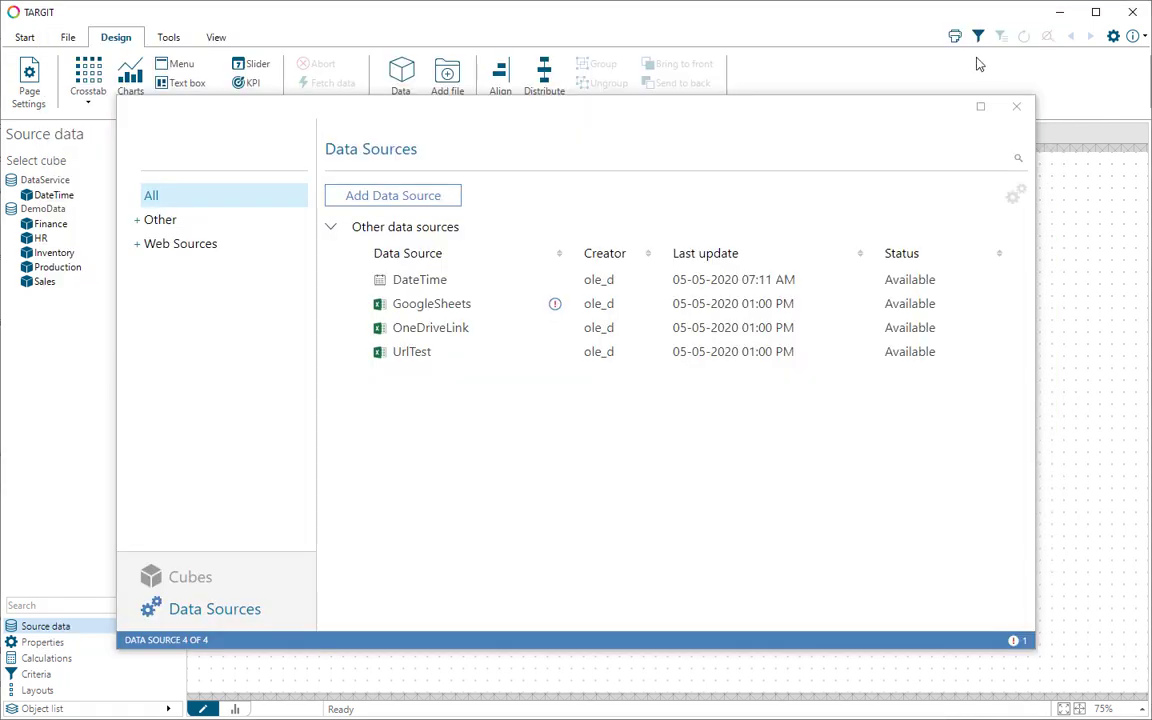
Add an Excel data source from the local file C:\TU\SampleDataInPivotedFormat.xlsx, with the name SampleDataInPivotedFormat, and save it
left_click(415, 206)
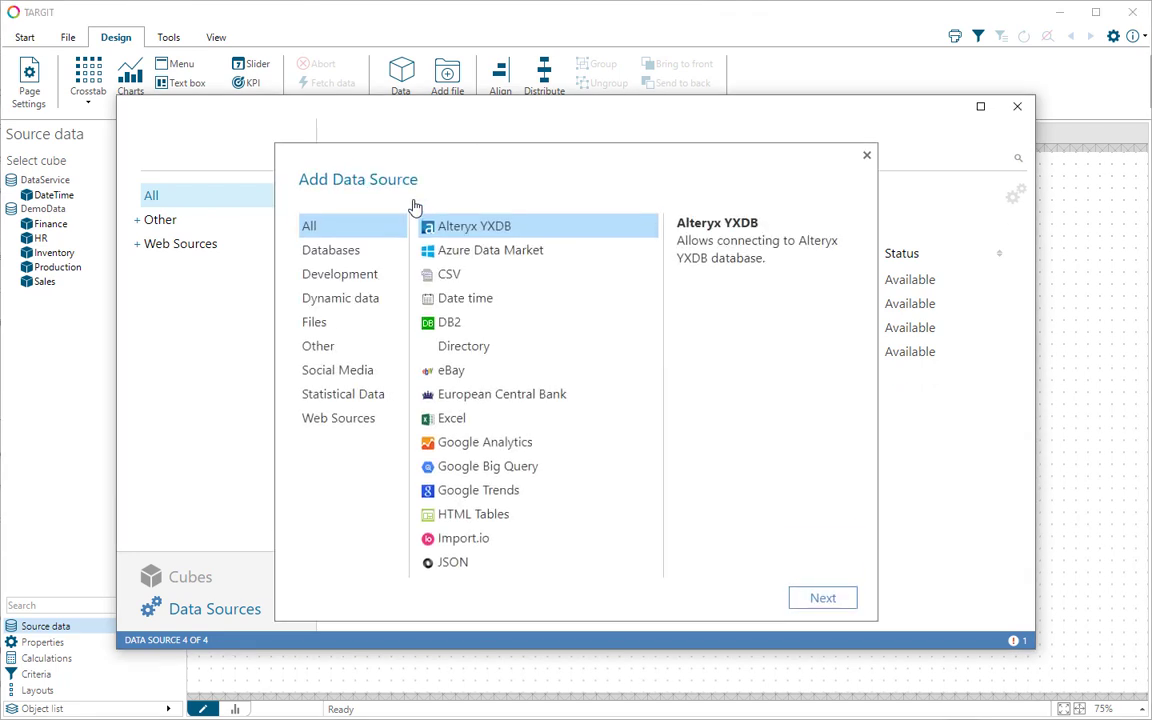
left_click(443, 418)
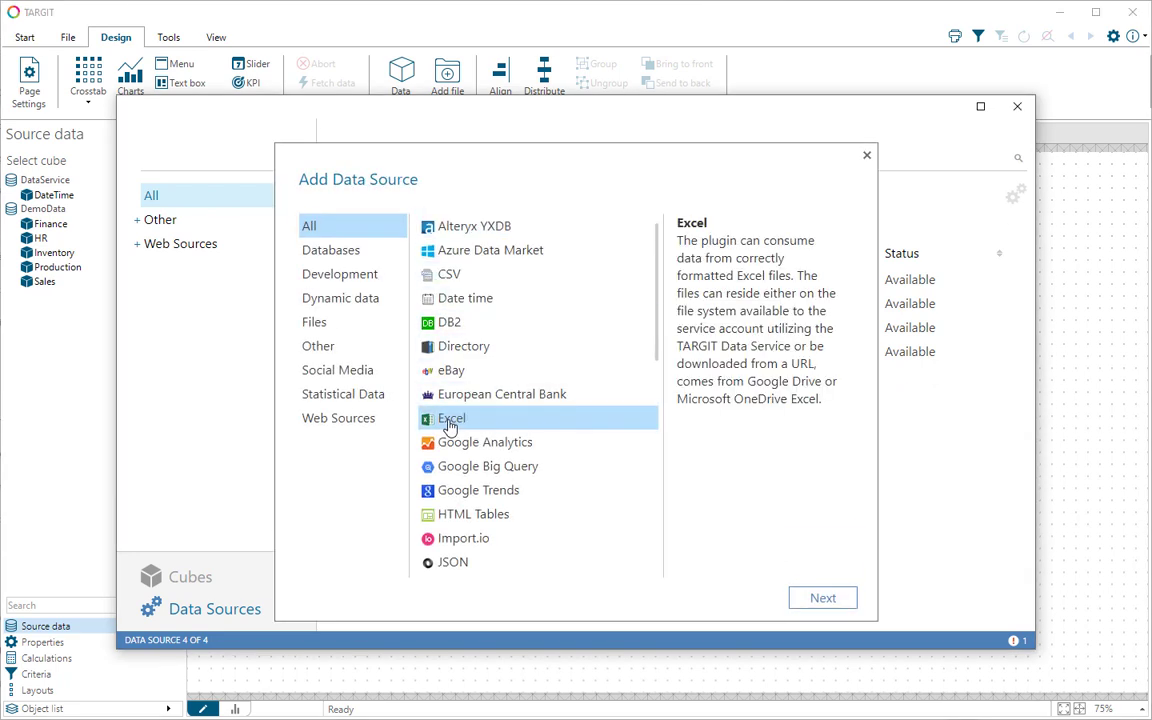
left_click(822, 598)
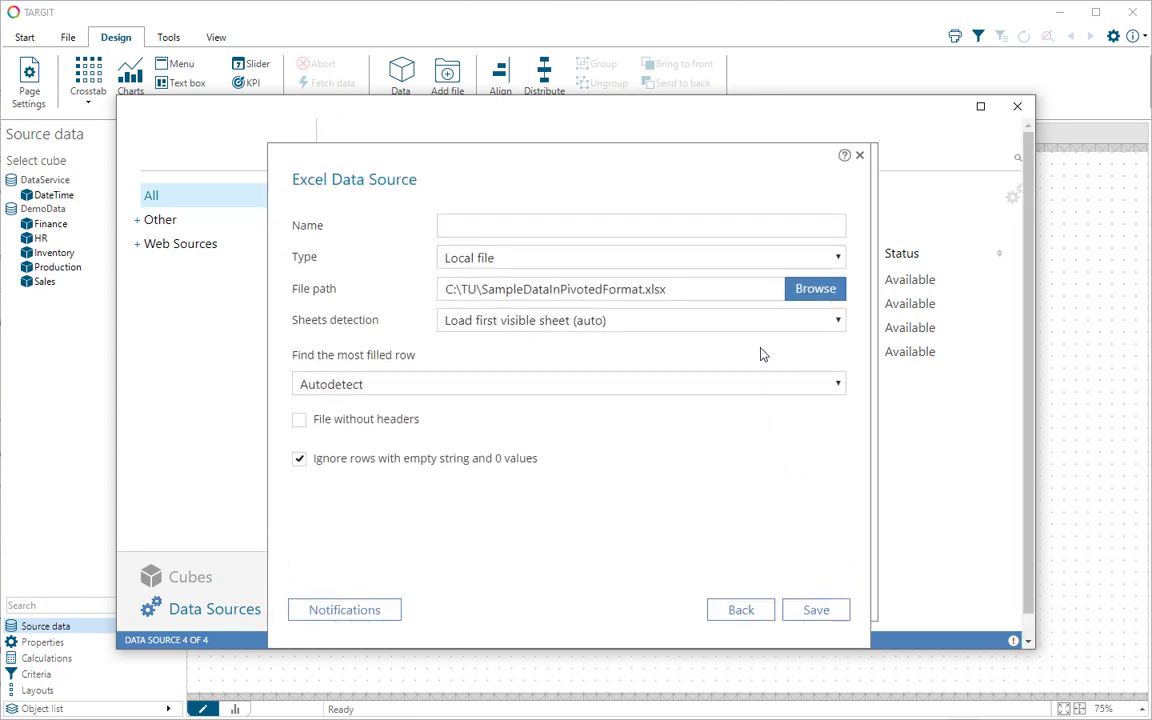
left_click(805, 290)
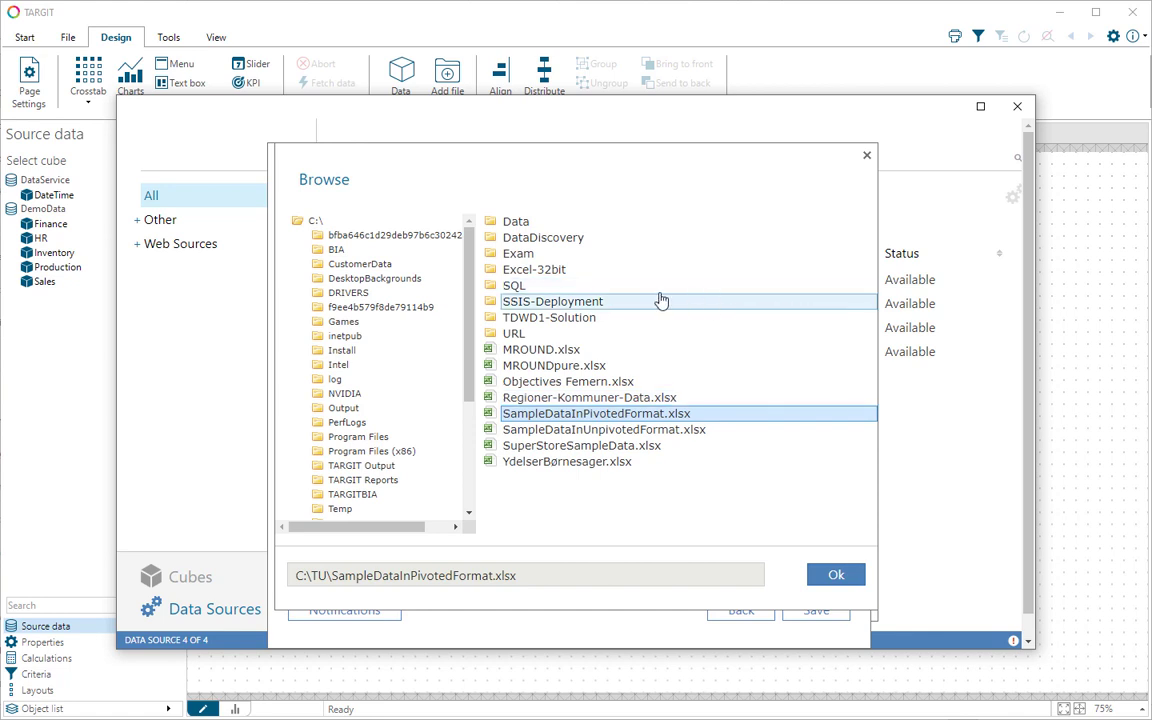
left_click(849, 580)
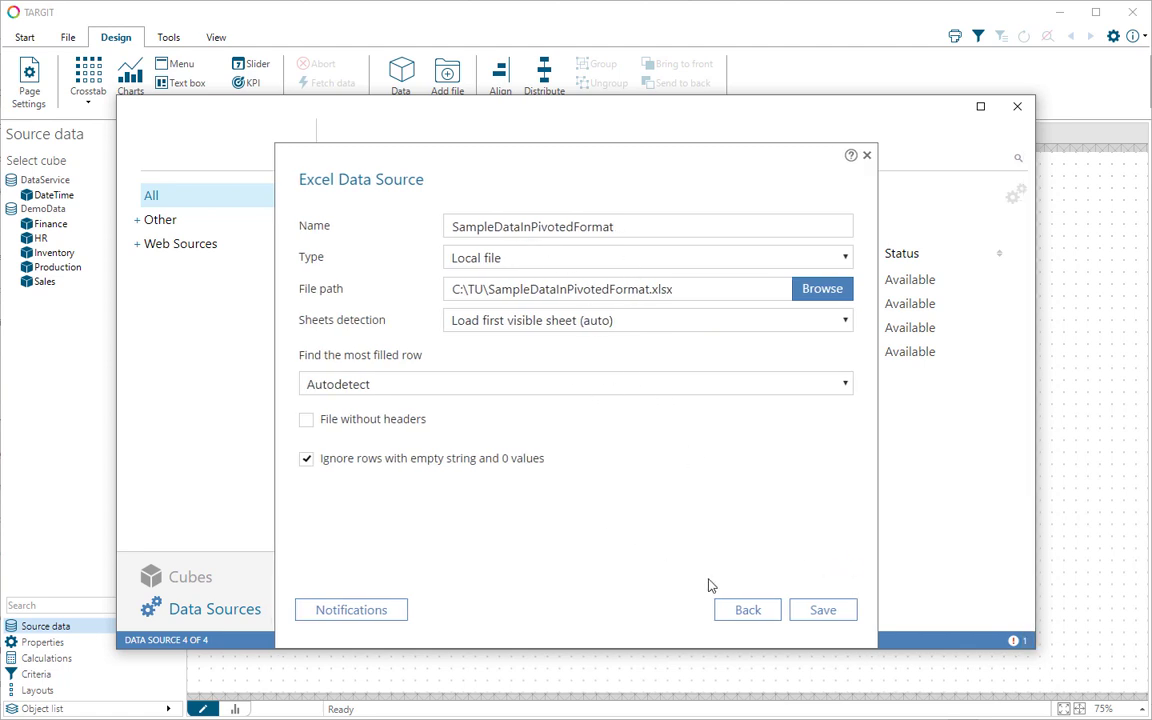
left_click(822, 610)
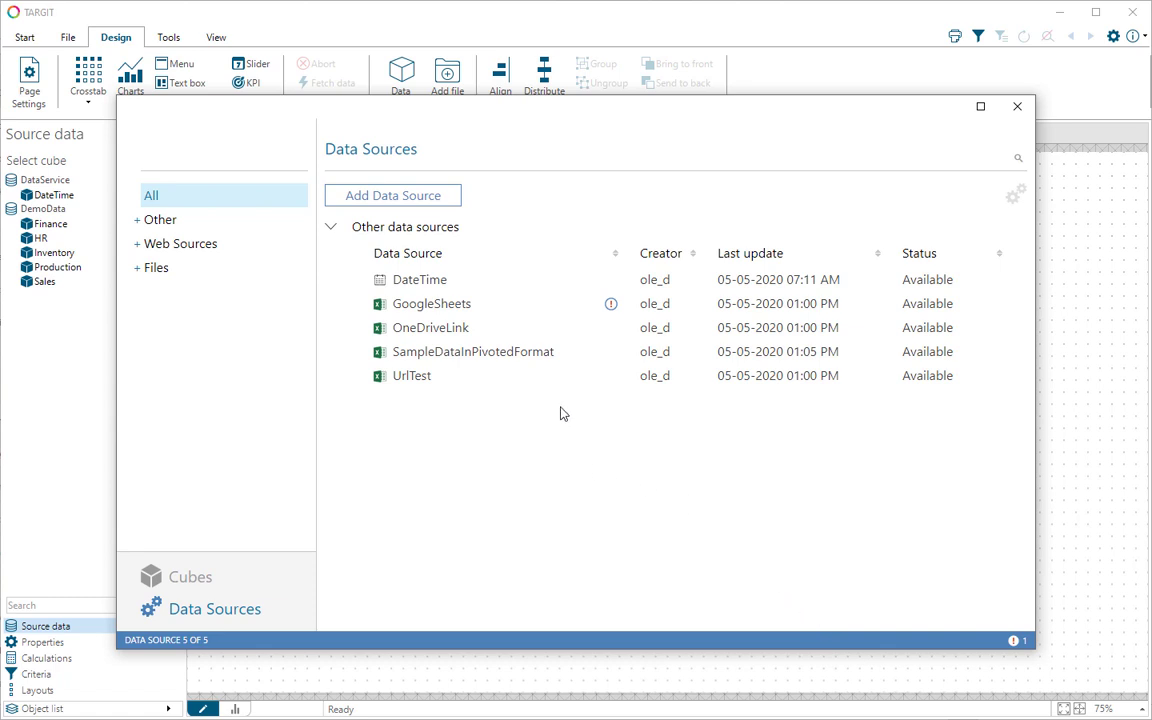
Preview the data of the SampleDataInPivotedFormat source across its month columns and close the preview
double_click(484, 361)
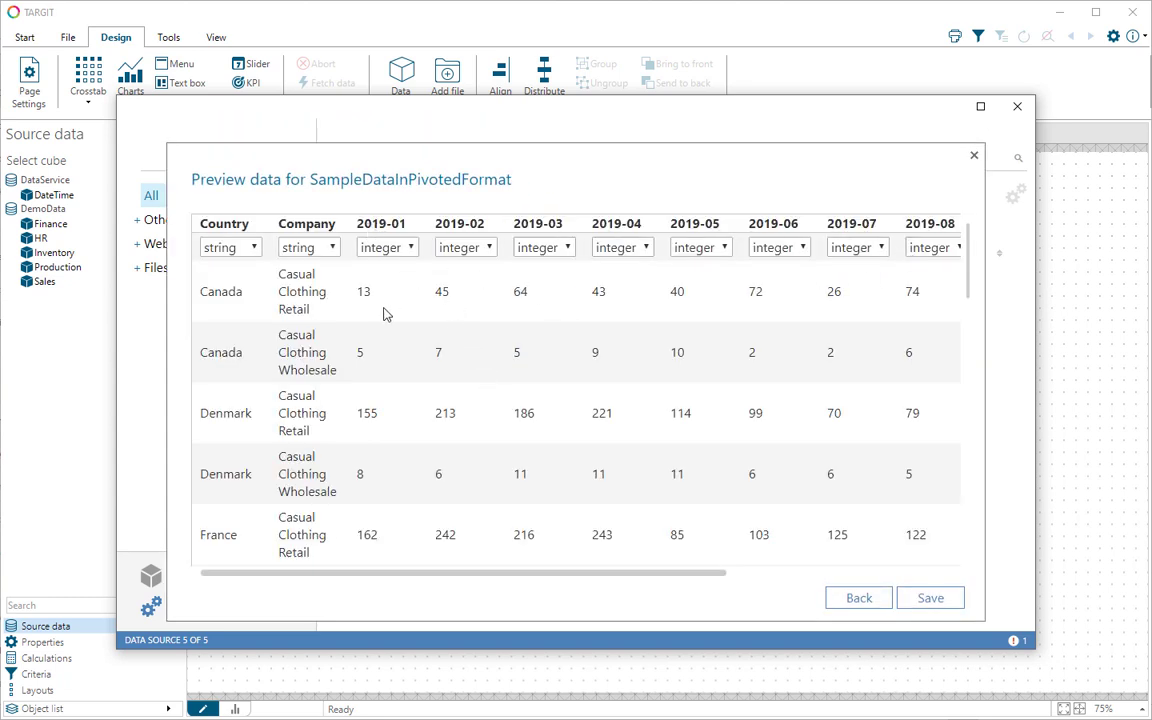
left_click_drag(560, 579, 481, 563)
left_click(975, 160)
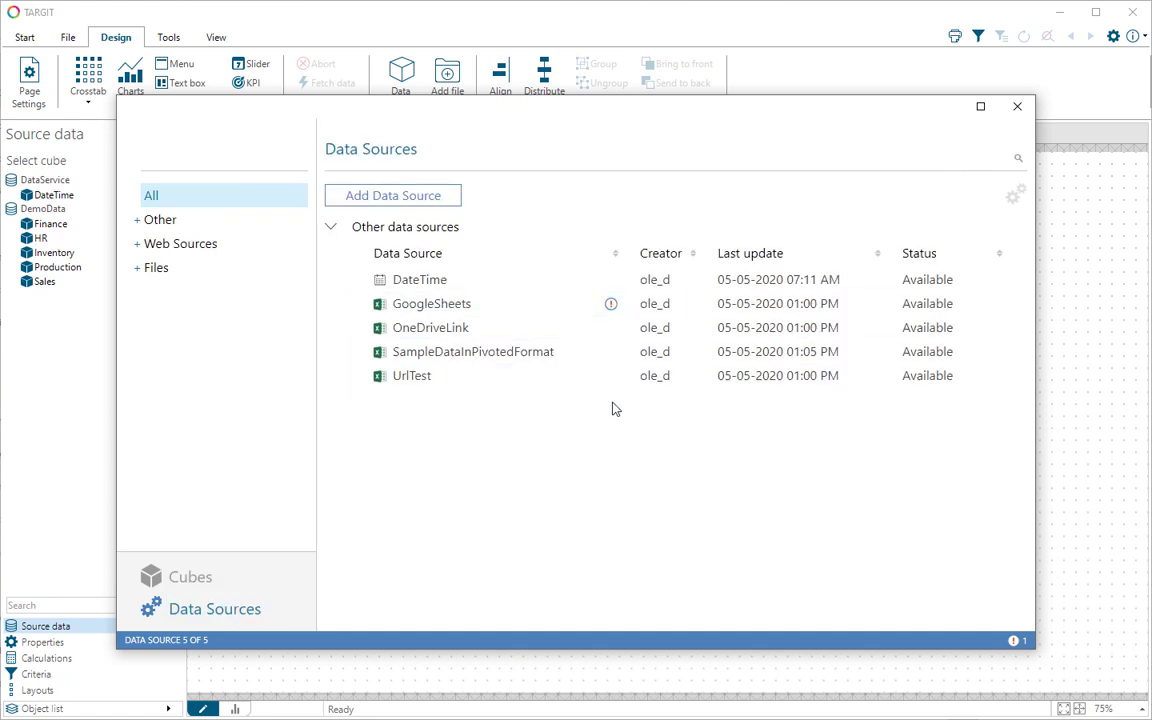
Create a format of SampleDataInPivotedFormat named SampleDataUnpivoted and unpivot 2019-01 with all columns to its right
right_click(460, 359)
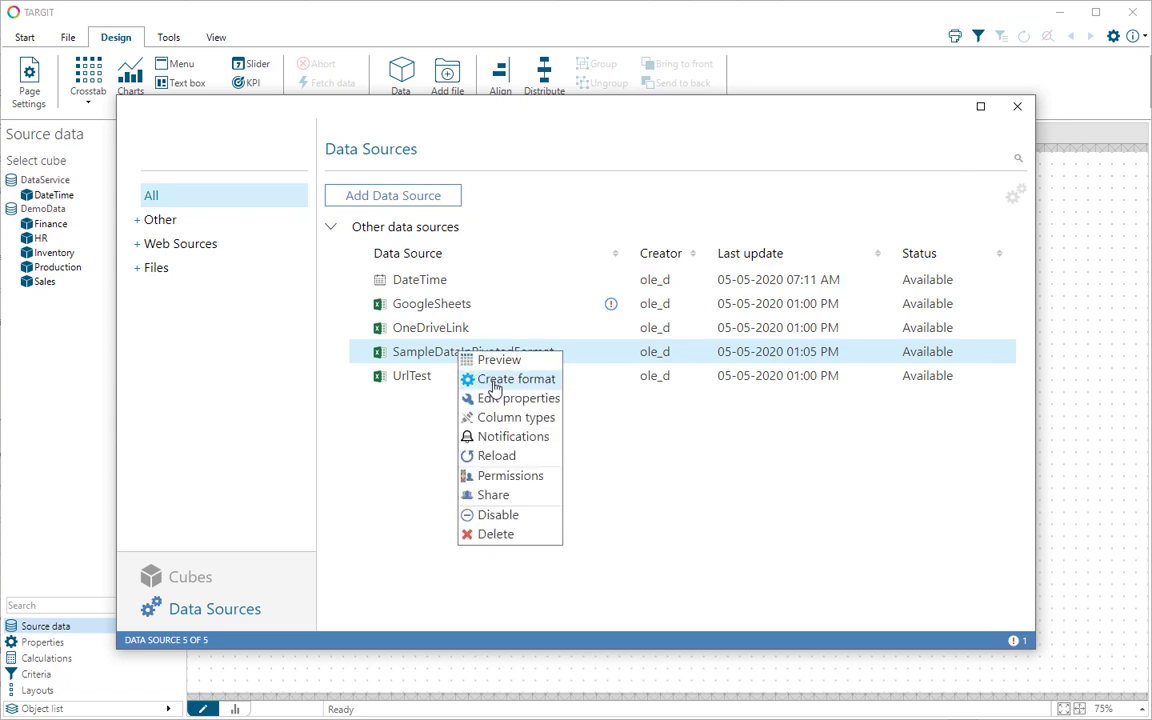
left_click(493, 386)
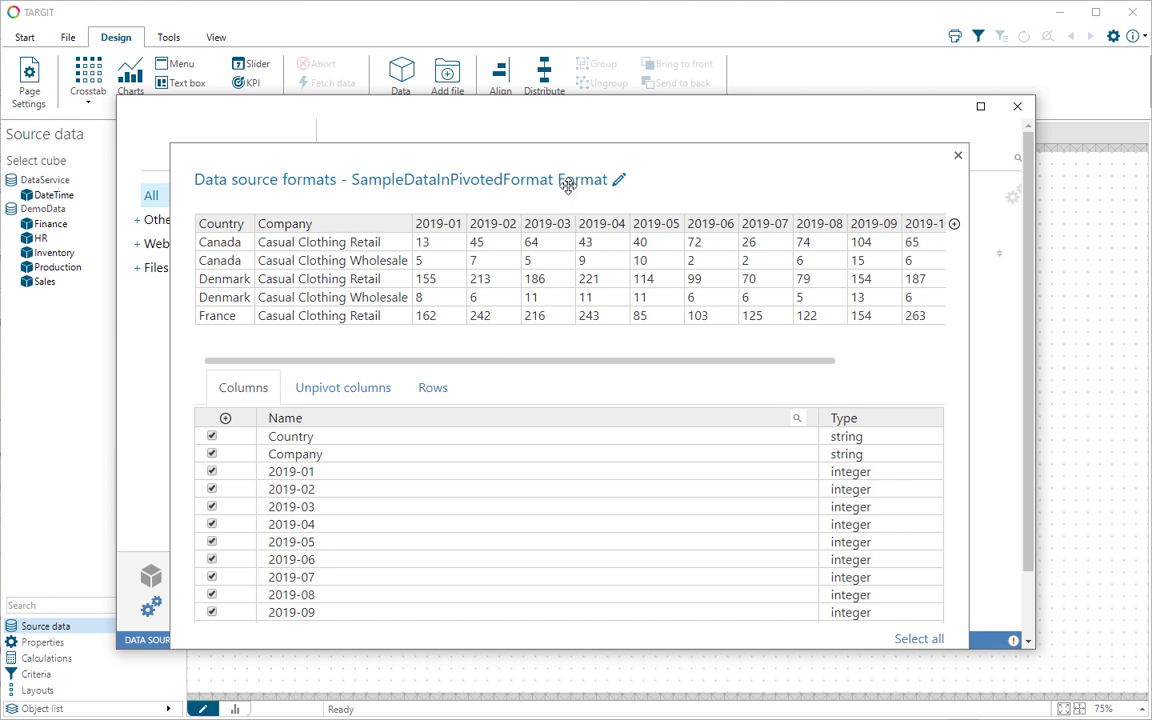
left_click(619, 180)
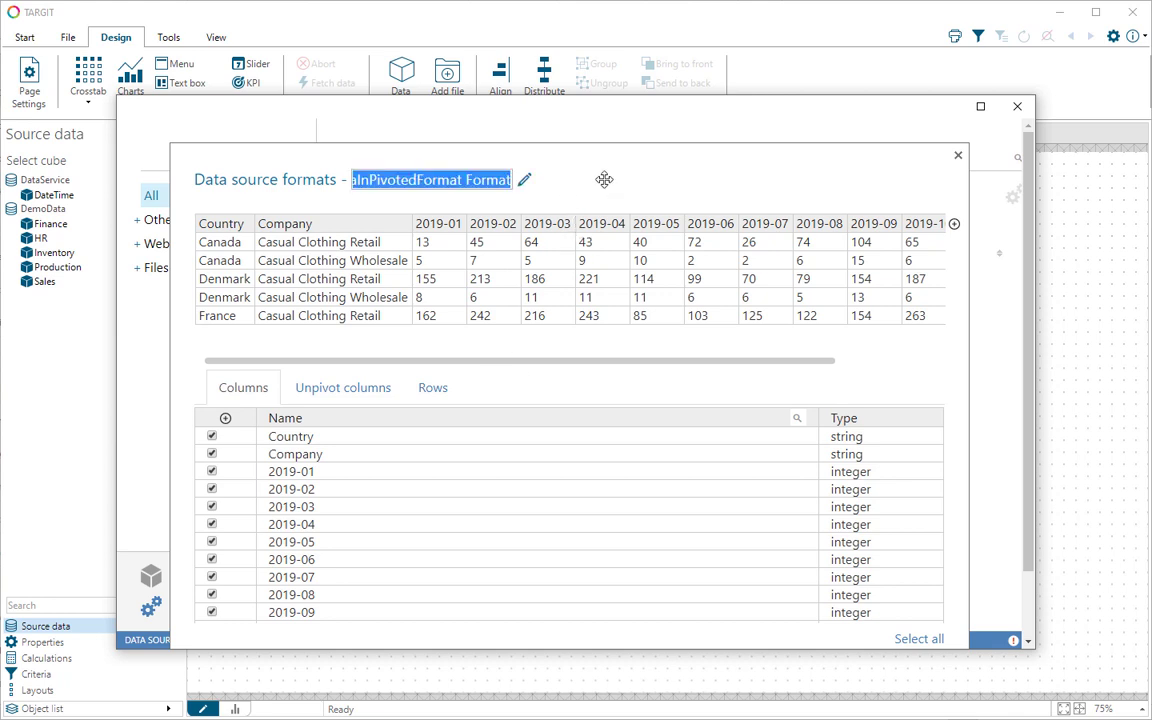
type("SampleDataUnpivoted")
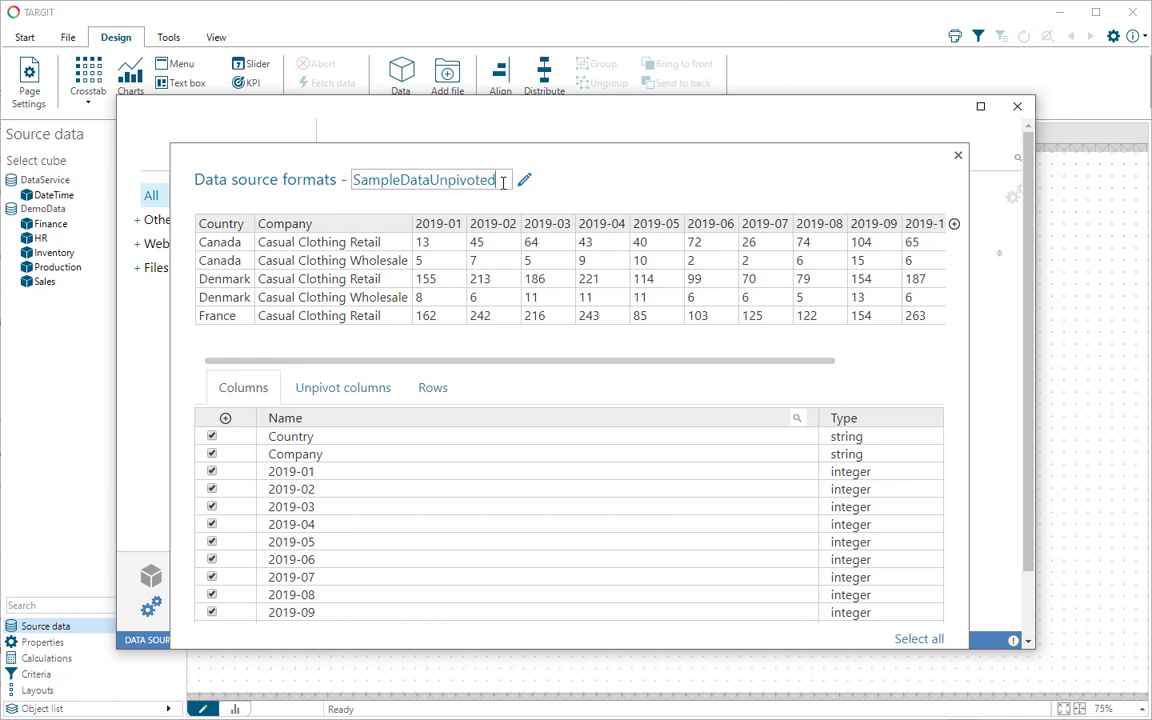
key("Return")
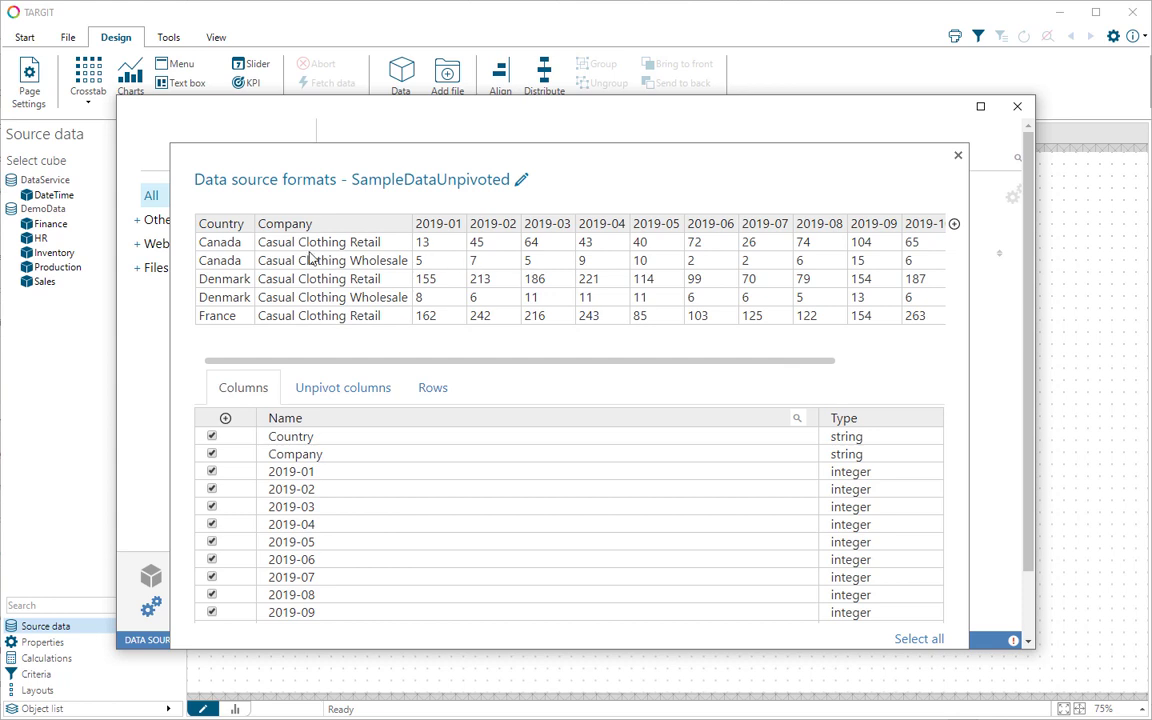
right_click(440, 229)
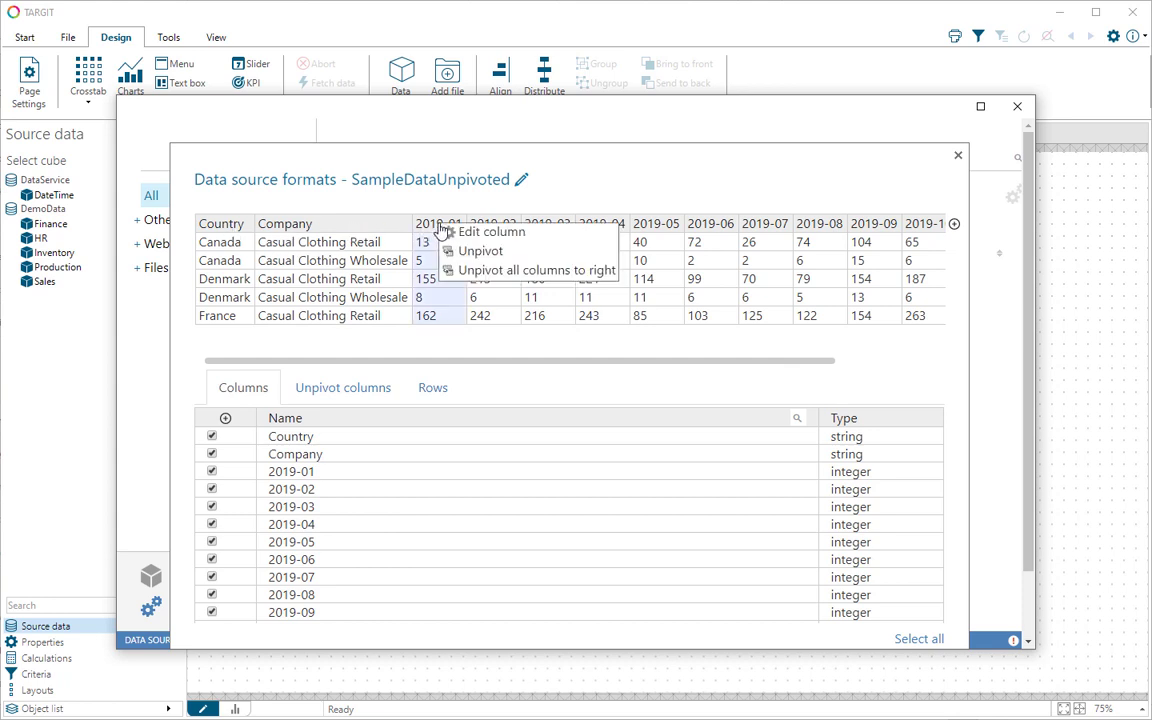
left_click(476, 278)
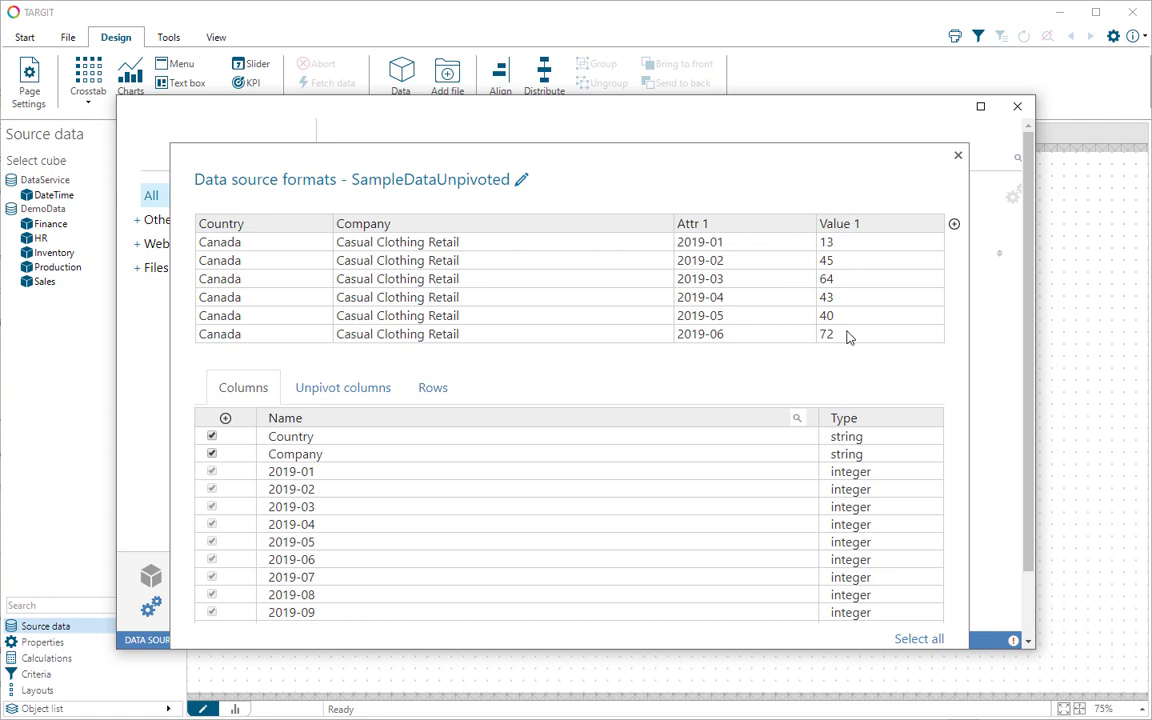
Rename the unpivoted attribute column Attr 1 to Months and save the column
right_click(711, 226)
left_click(729, 238)
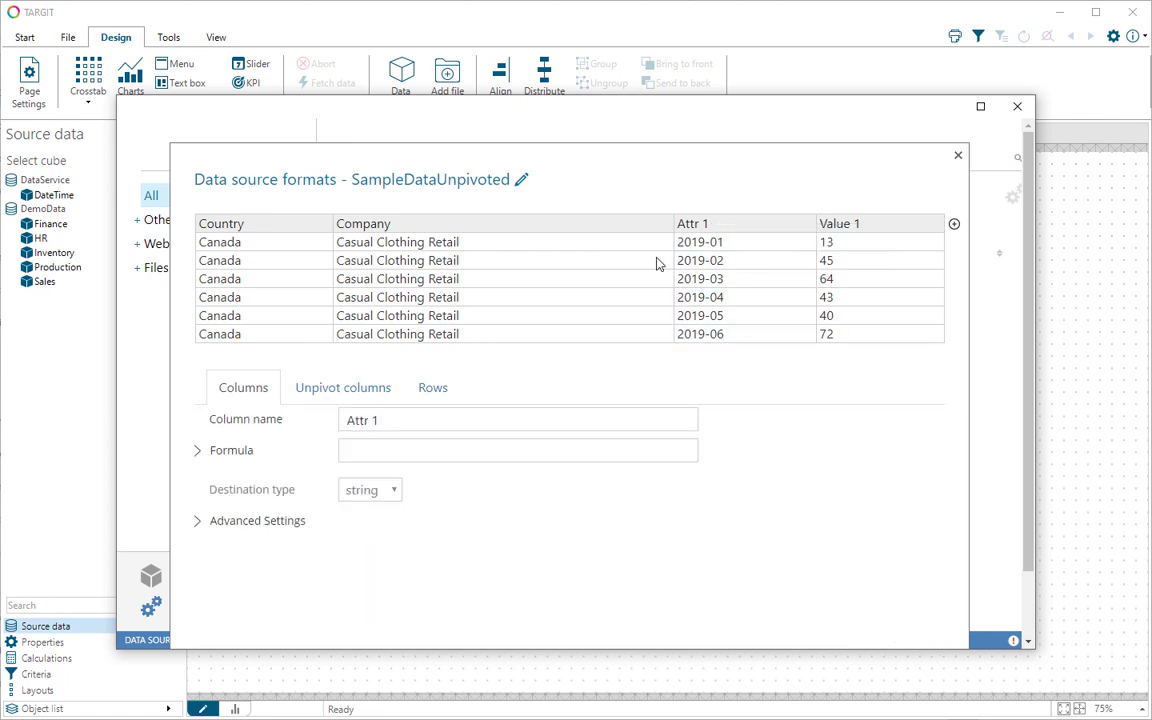
left_click(418, 421)
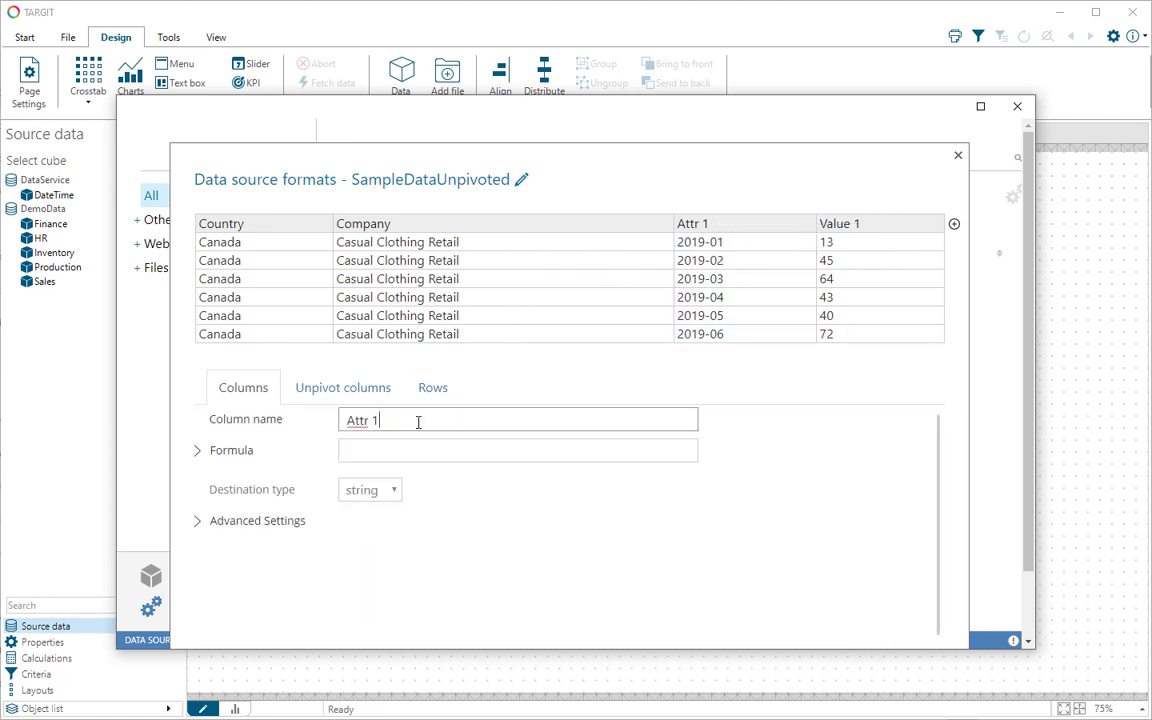
key("ctrl+a")
type("Mo")
scroll(1000, 580, "down", 2)
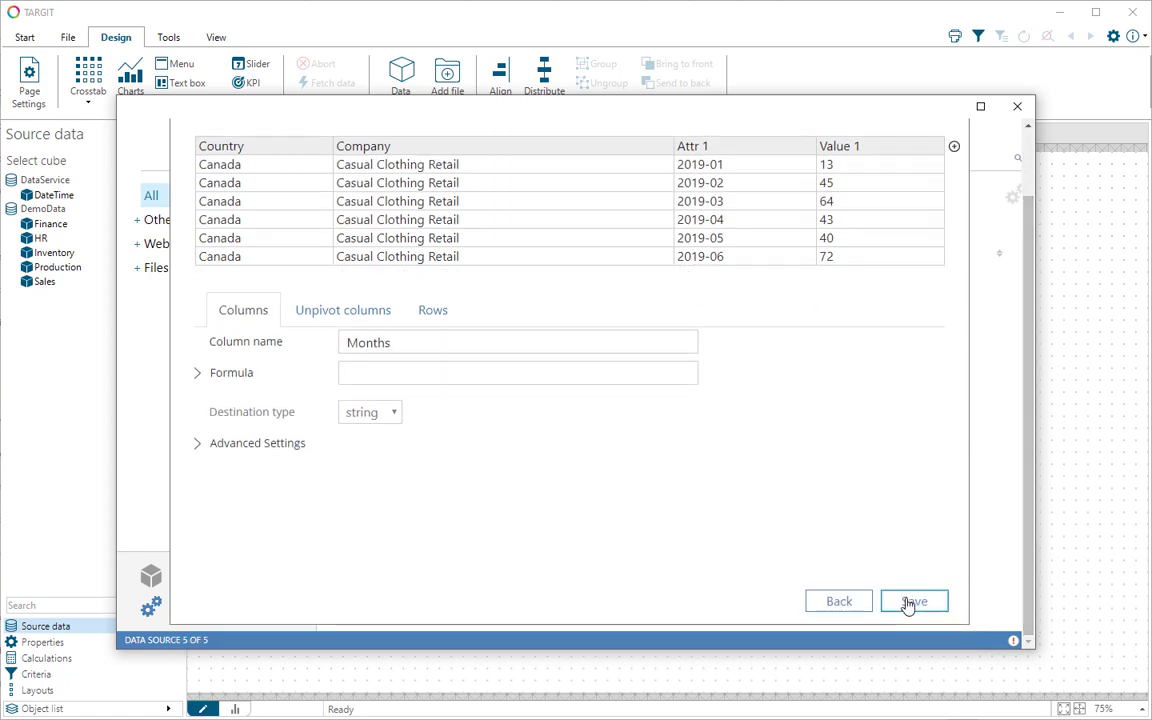
left_click(907, 601)
Rename the unpivoted value column Value 1 to No of Sales, and save the column and the format
left_click(862, 152)
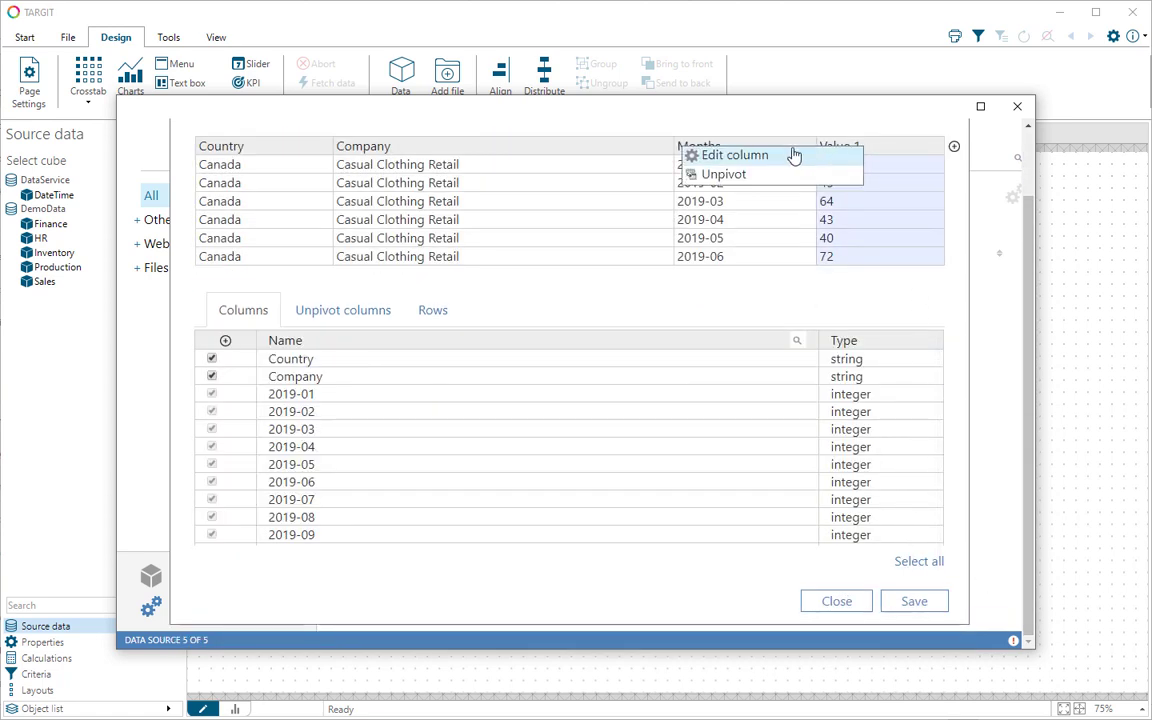
left_click(752, 157)
left_click_drag(424, 340, 298, 348)
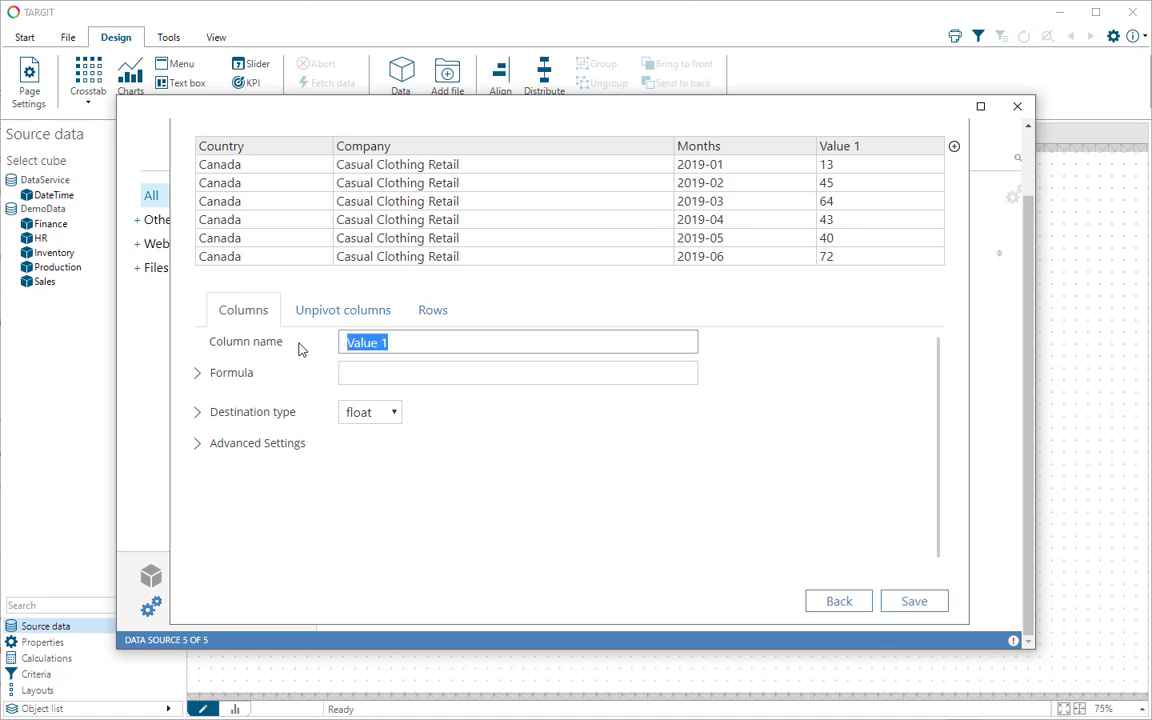
type("No of Sales")
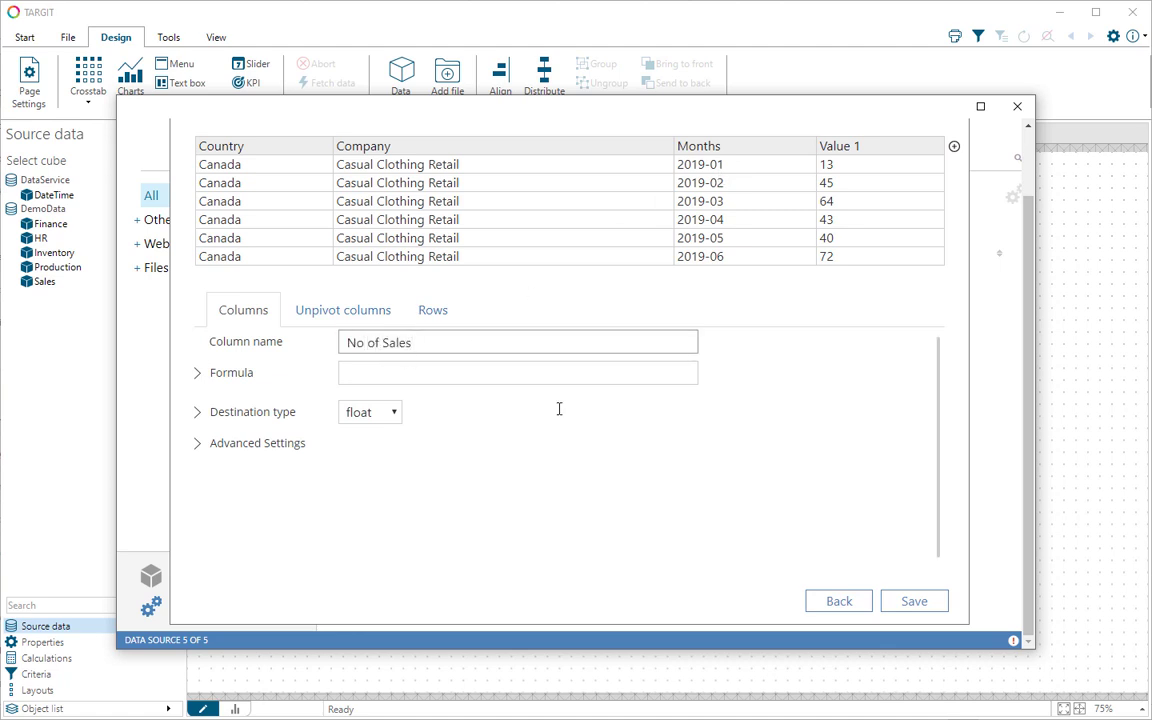
left_click(914, 601)
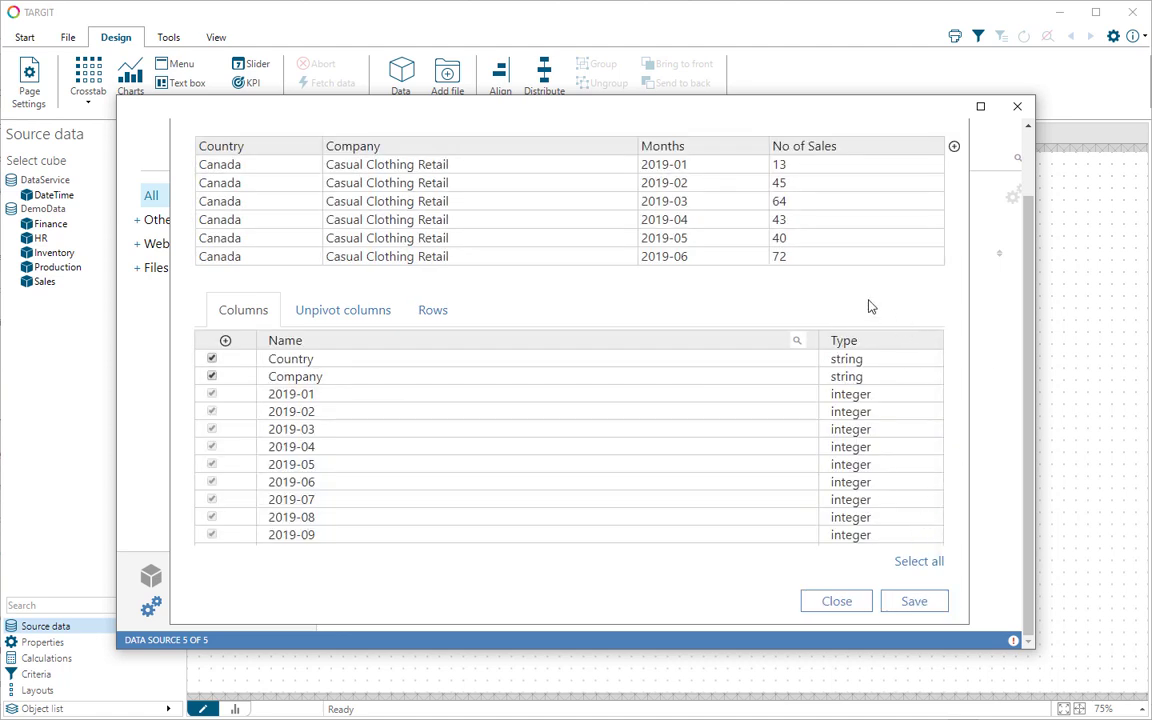
left_click(912, 604)
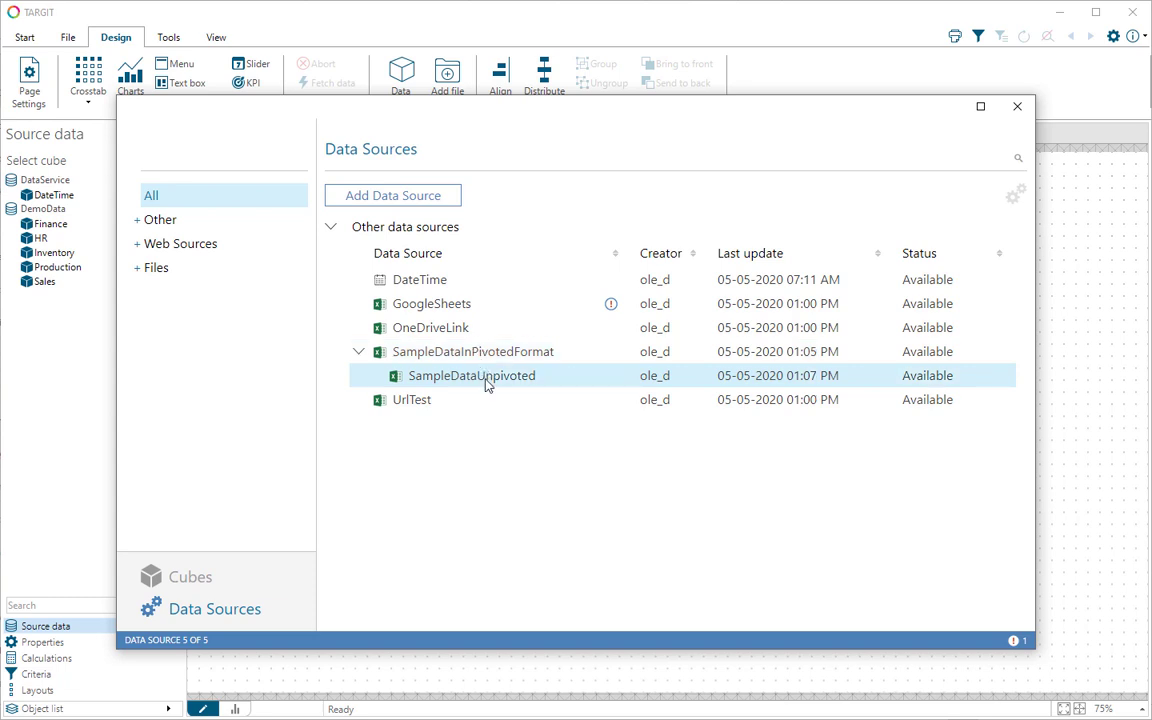
Preview the data of the SampleDataUnpivoted format, close the preview and show the list of cubes
double_click(487, 387)
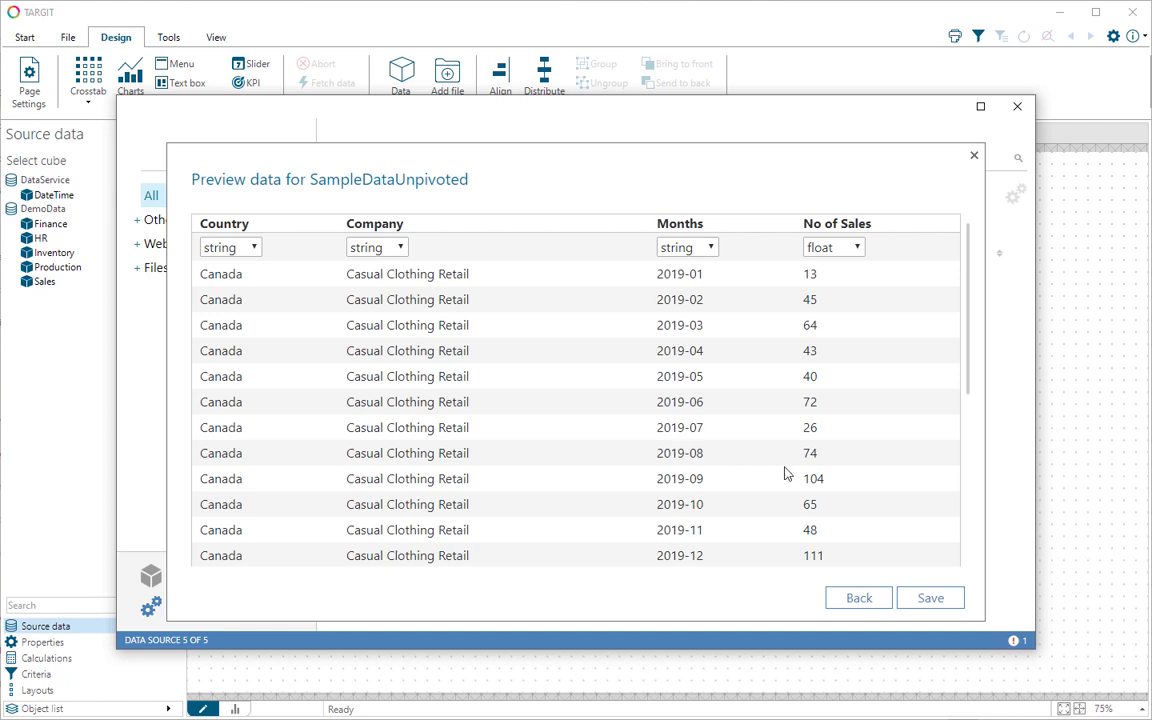
left_click(973, 157)
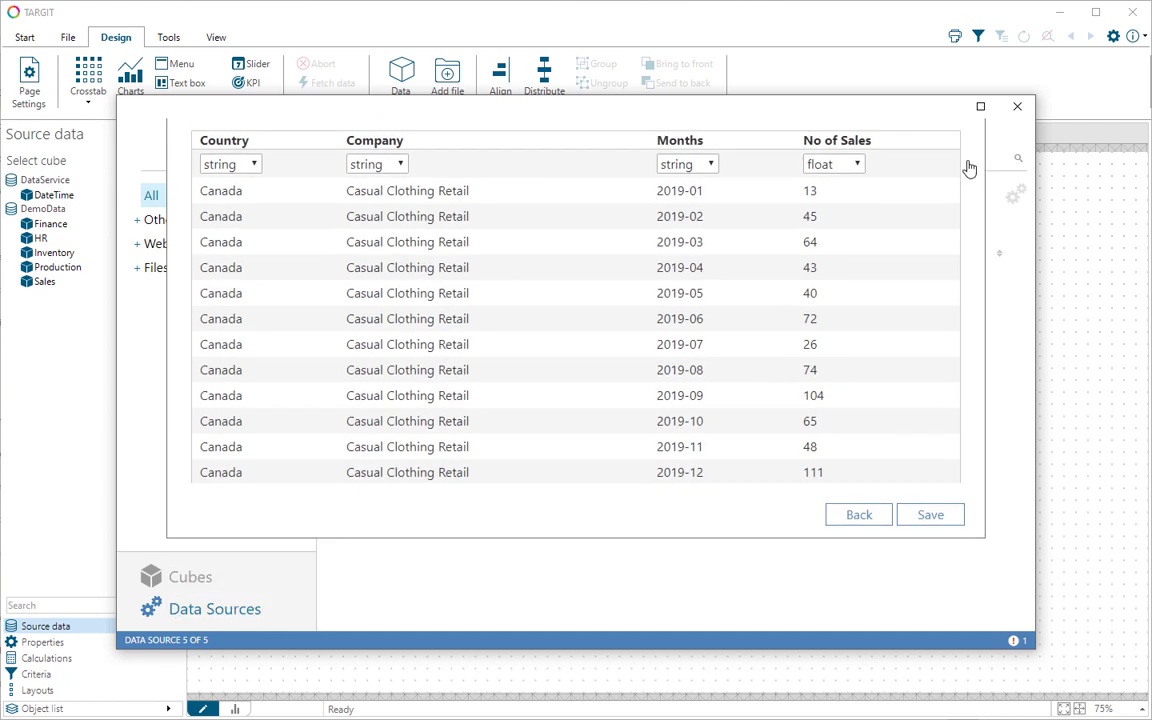
left_click(194, 589)
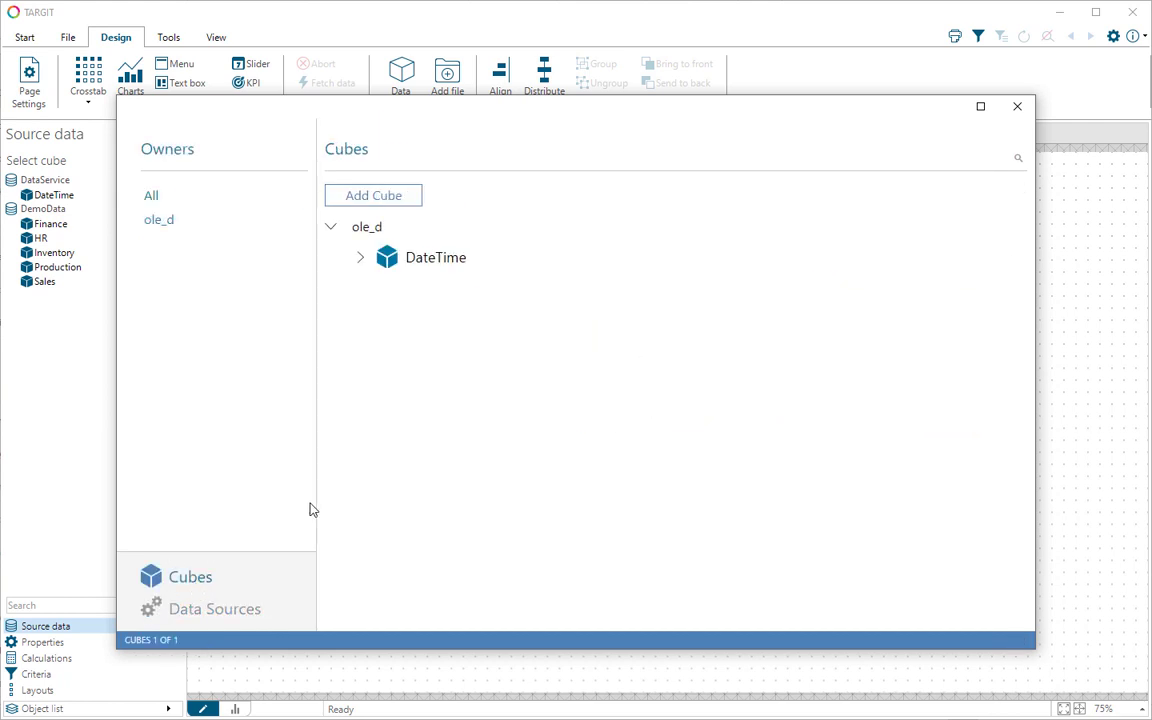
Create a cube named UnpivotTest and add the SampleDataUnpivoted Excel data source to its design area
left_click(364, 202)
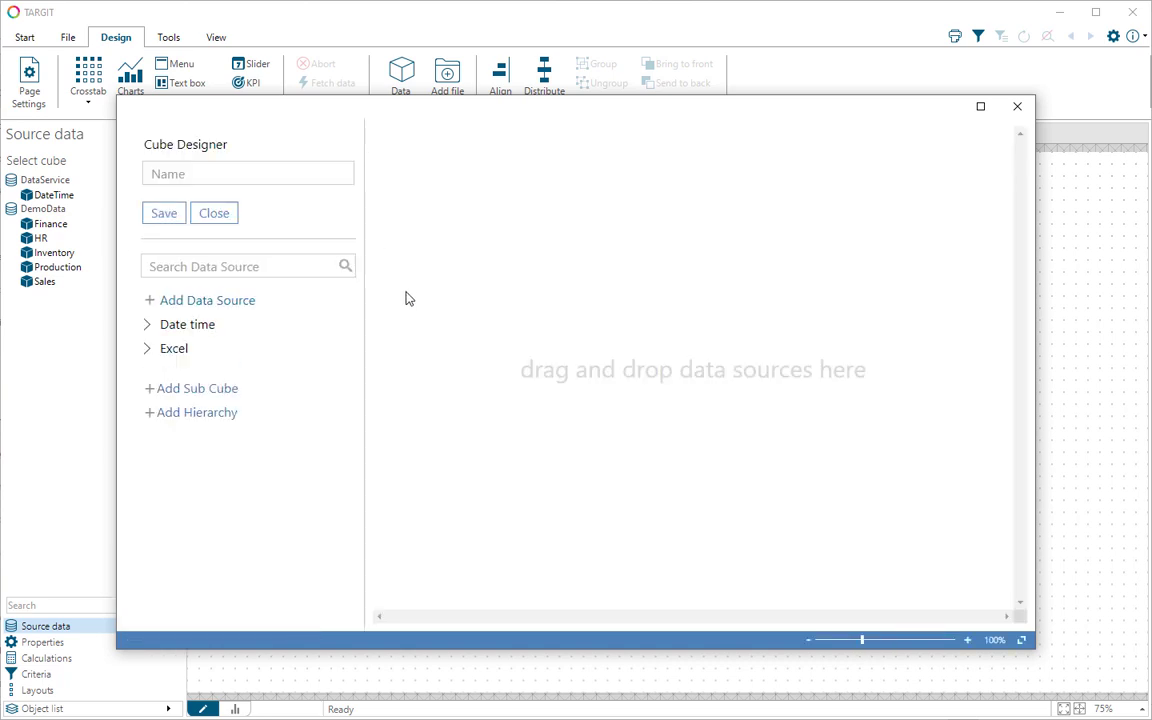
left_click(224, 176)
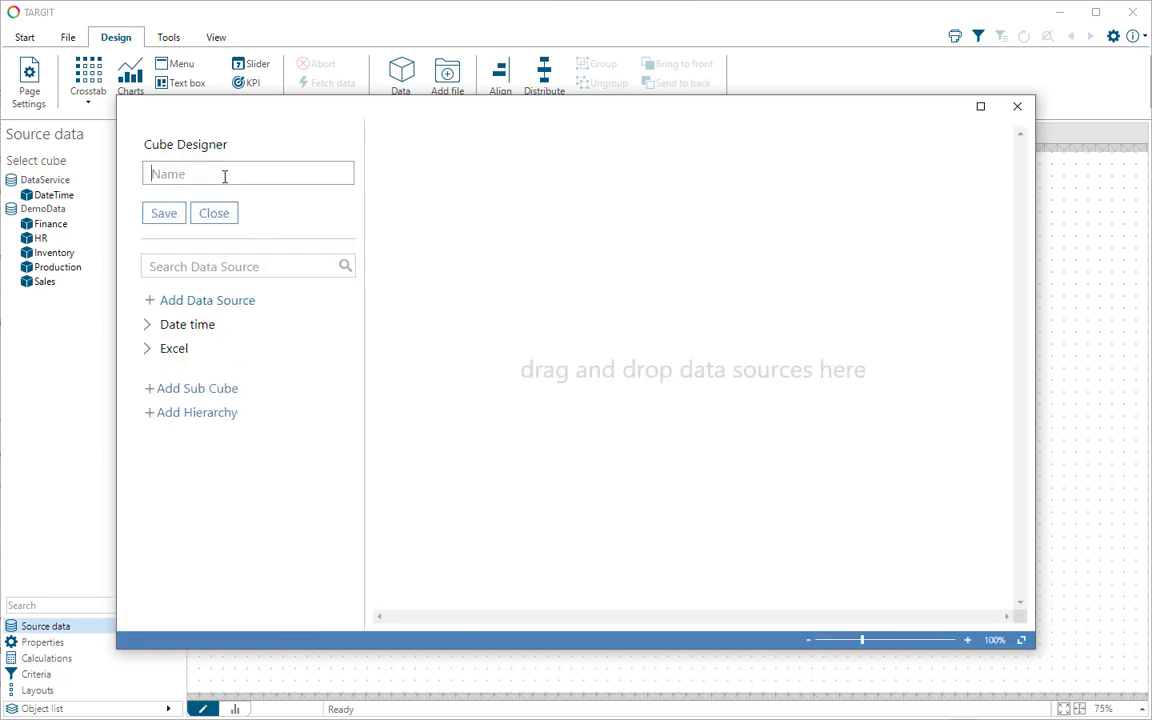
type("UnpivotTest")
left_click(147, 350)
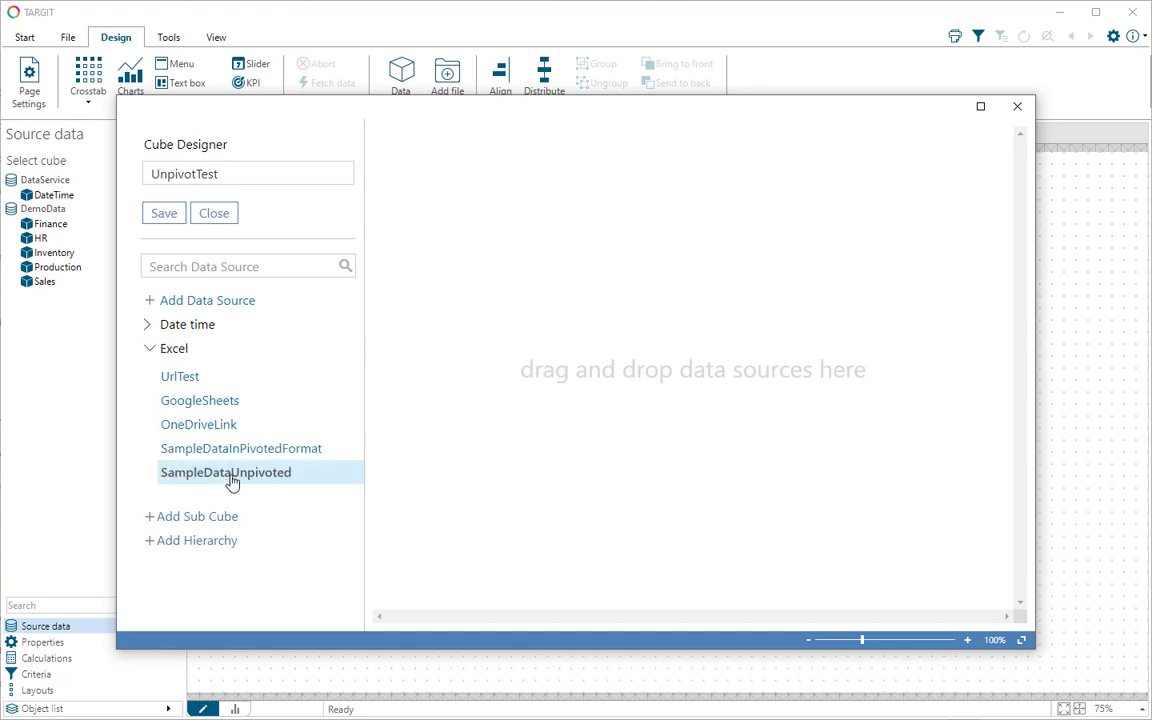
left_click_drag(226, 485, 540, 331)
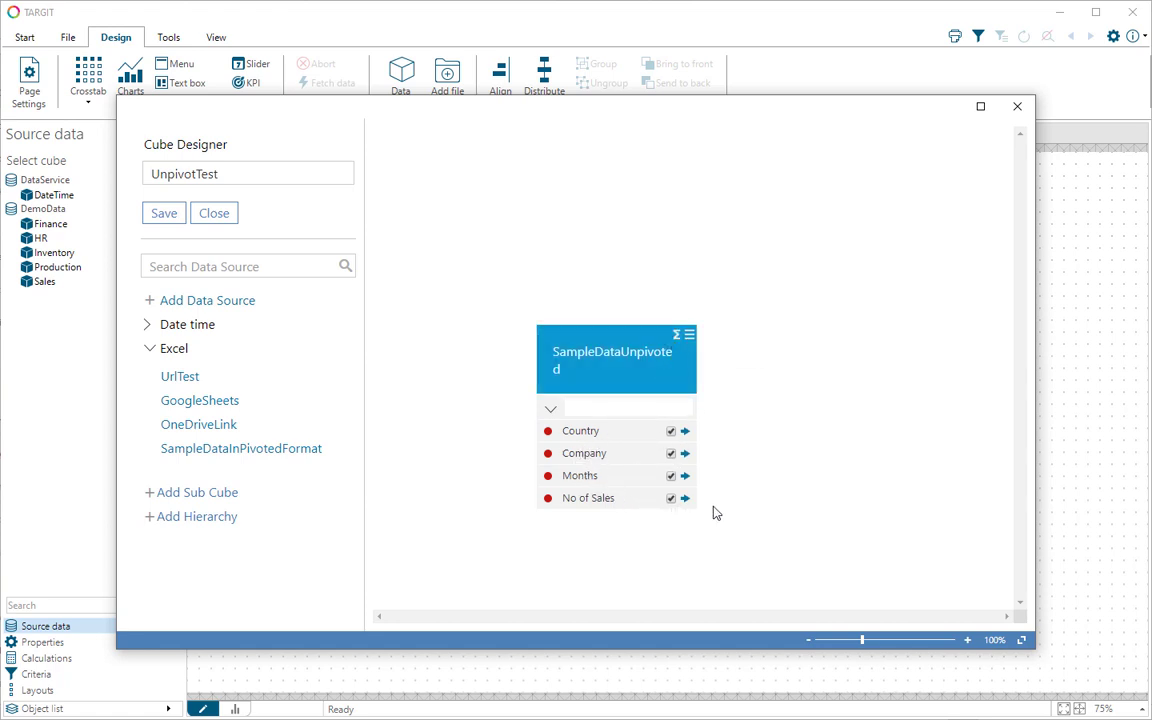
In the table's attribute settings, keep only No of Sales' Sum measure, disable its dimension, then save the cube and close the data manager
left_click(689, 335)
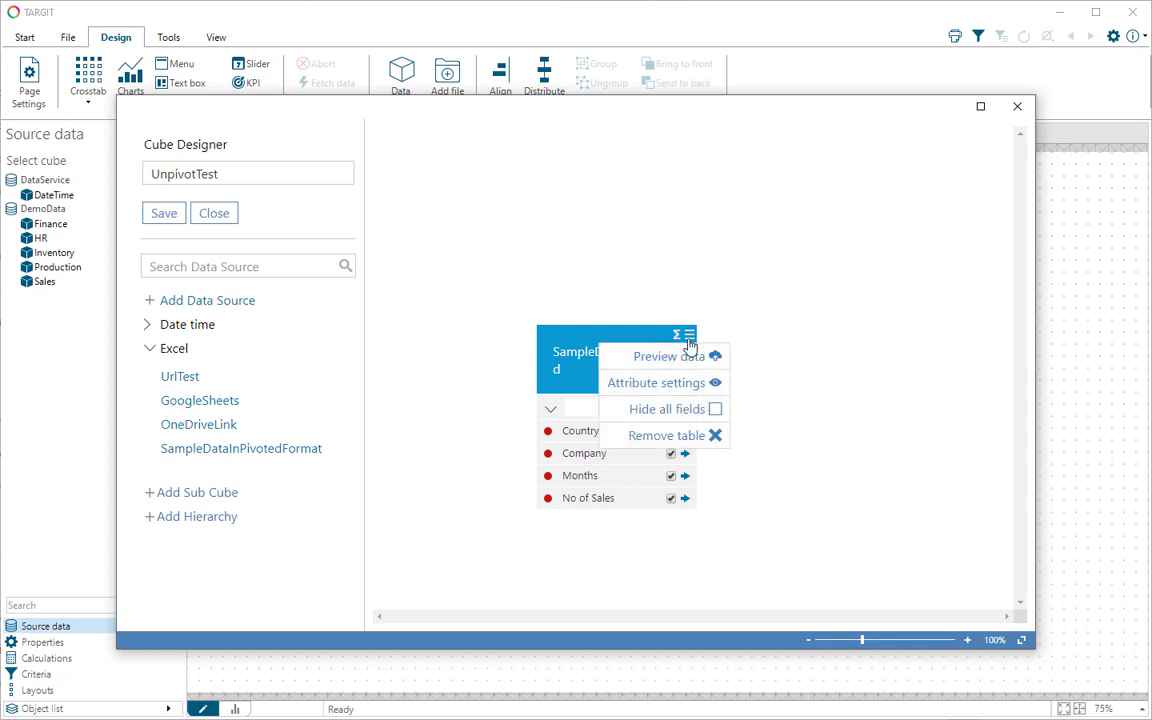
left_click(658, 386)
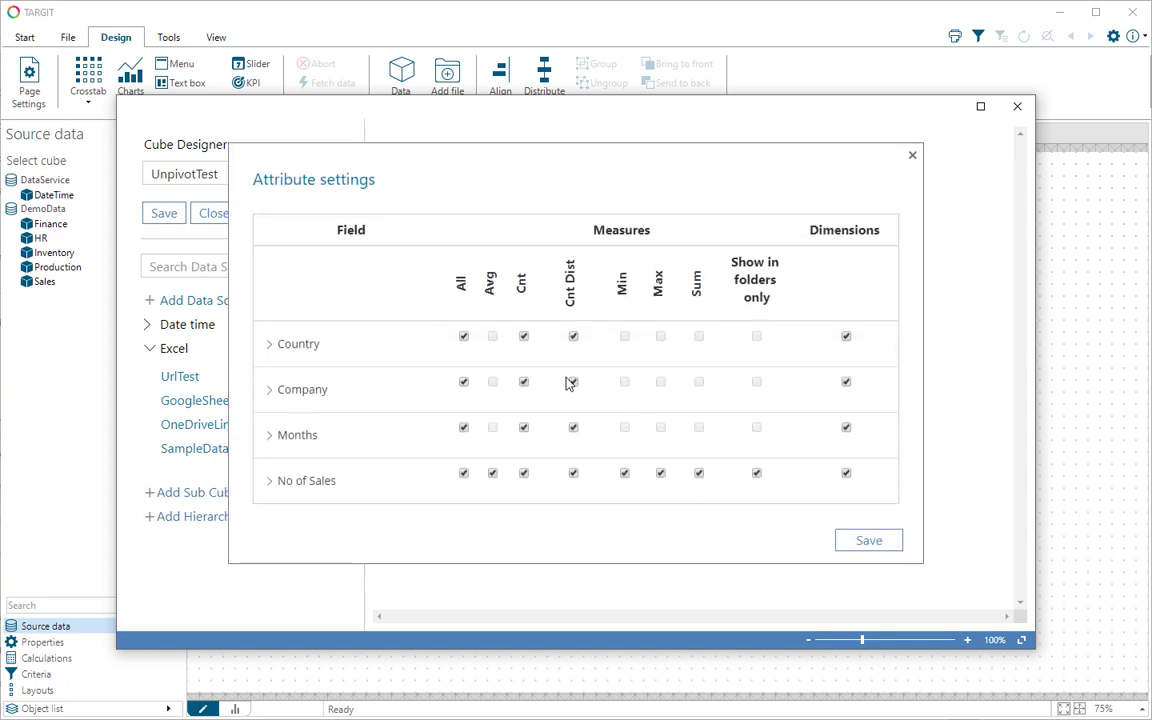
left_click(463, 337)
left_click(699, 474)
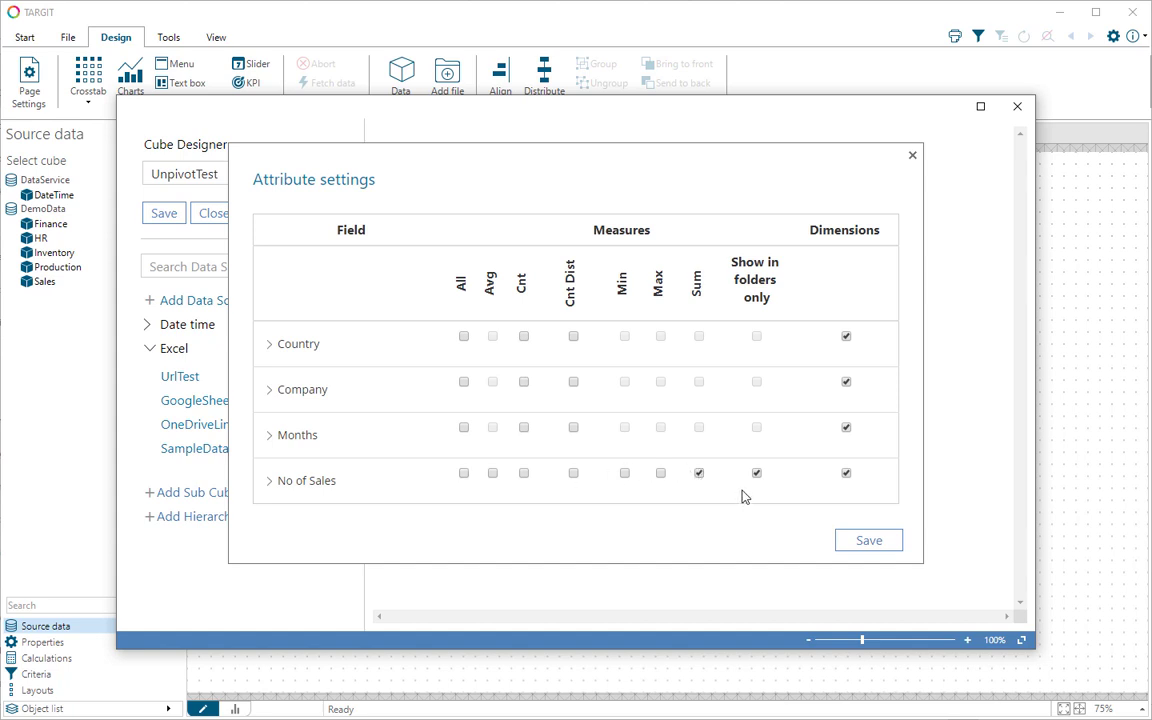
left_click(846, 474)
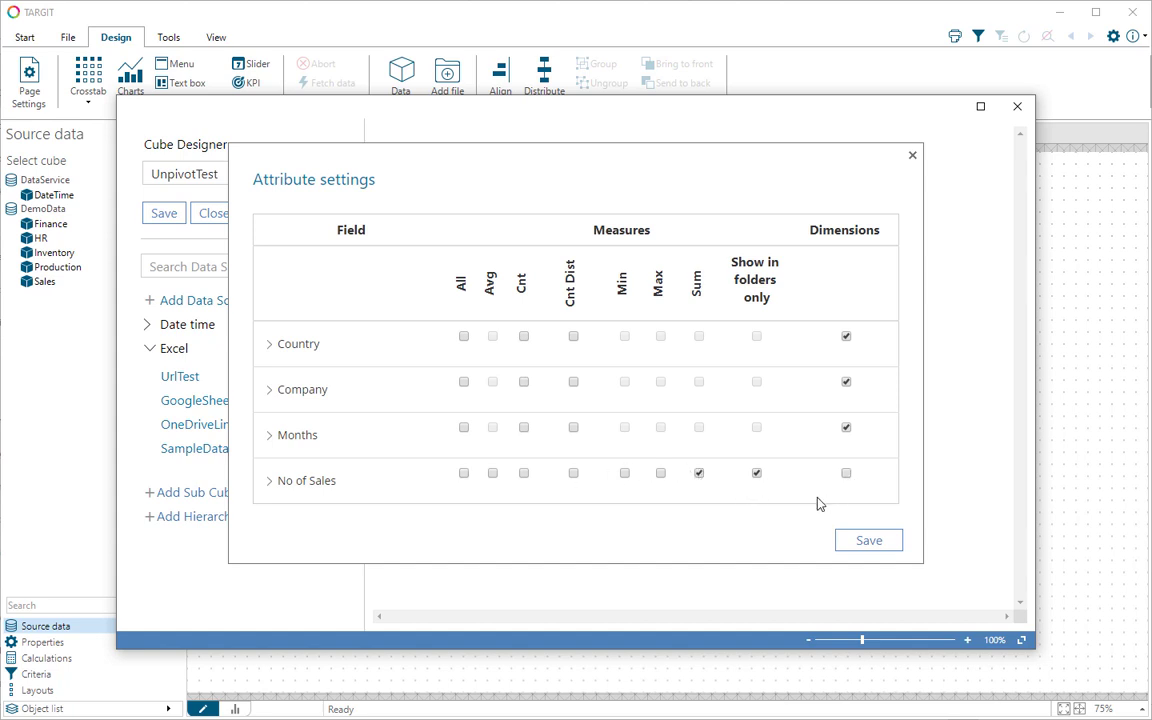
left_click(868, 546)
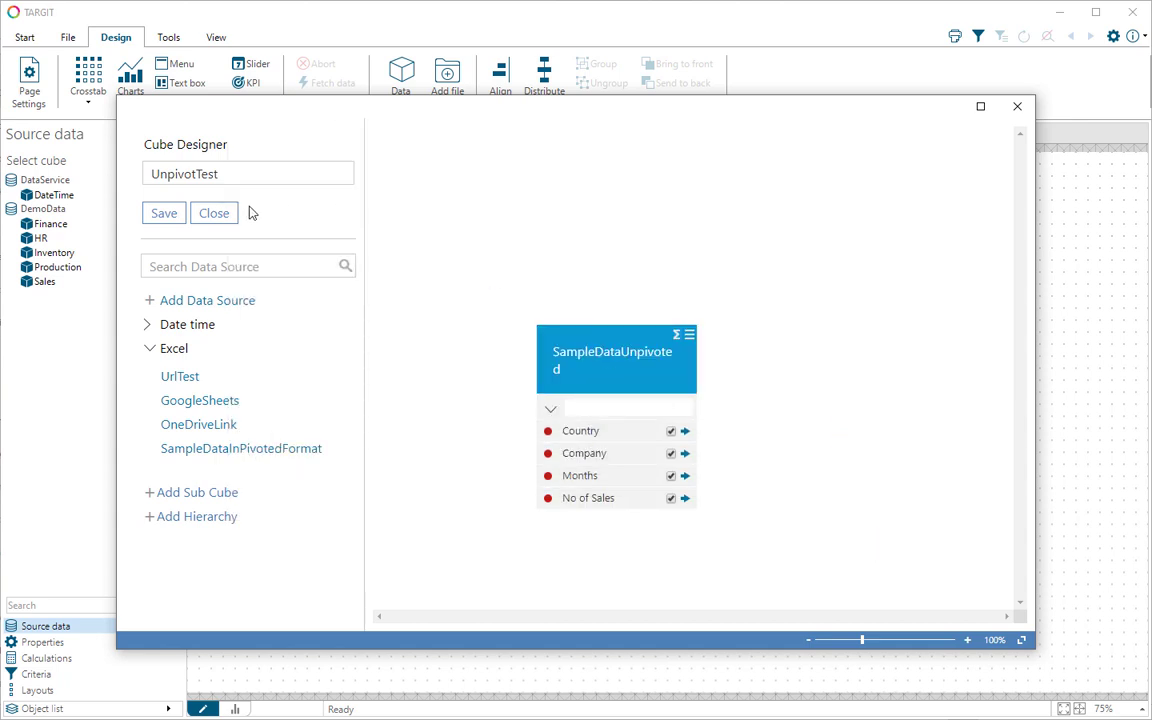
left_click(165, 215)
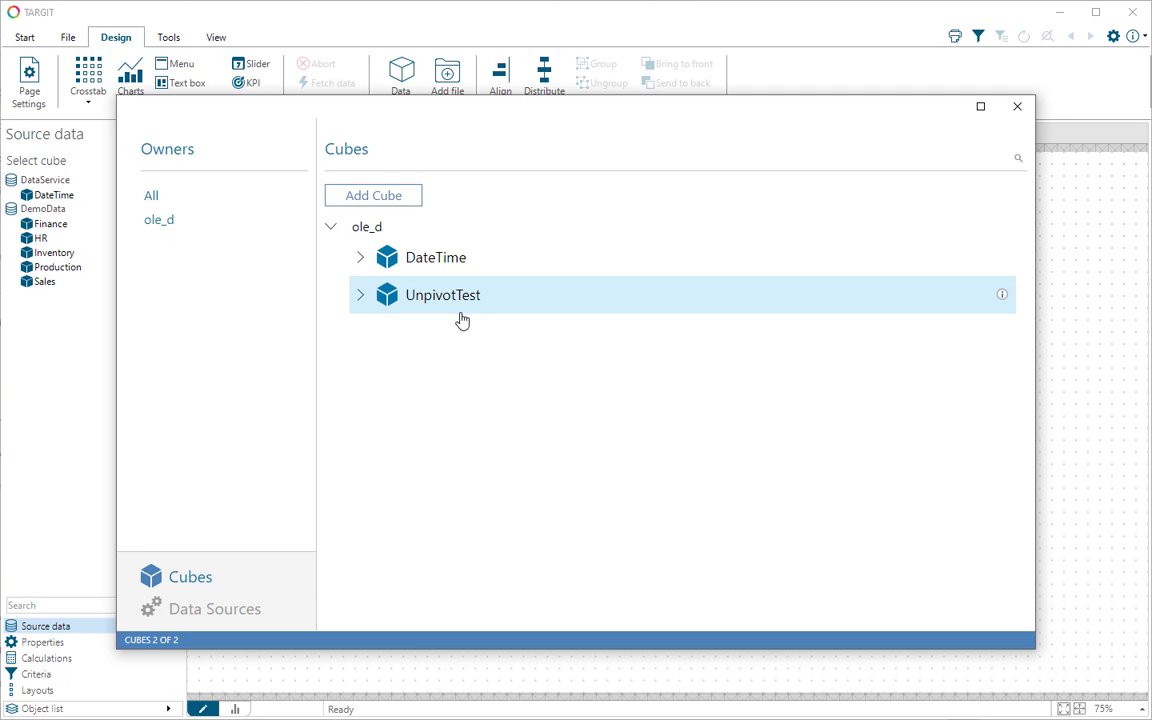
left_click(1018, 106)
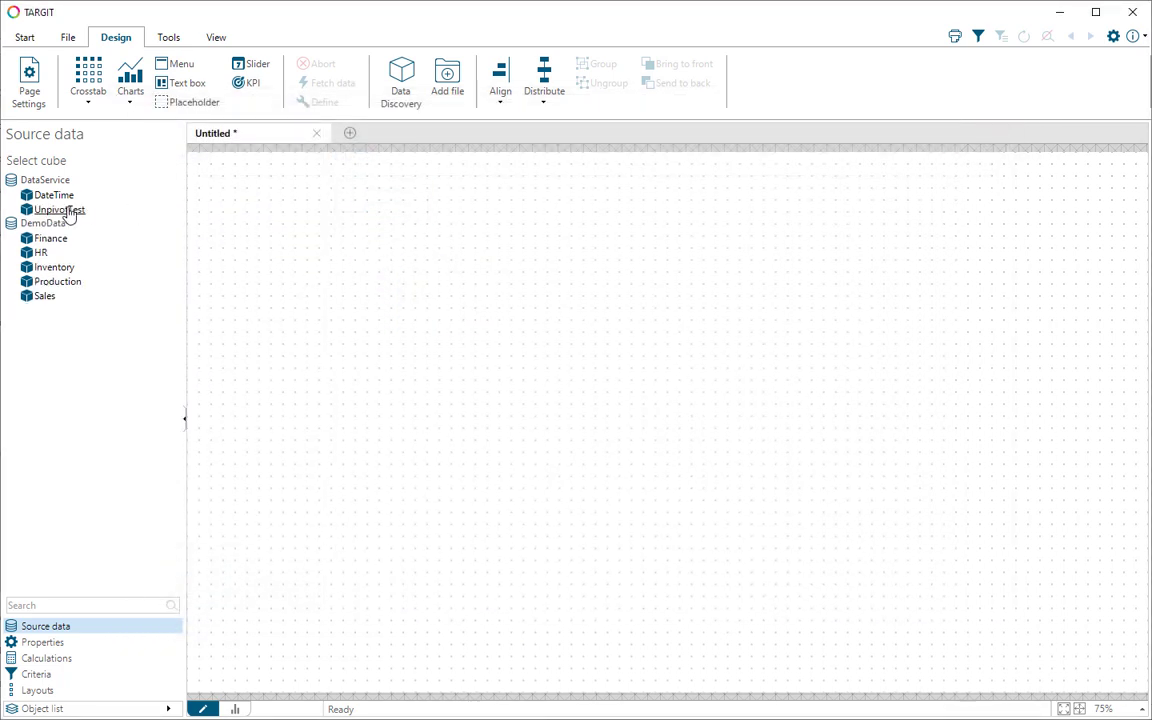
Insert a column chart based on the UnpivotTest cube with No of Sales.sum as its measure
left_click(130, 85)
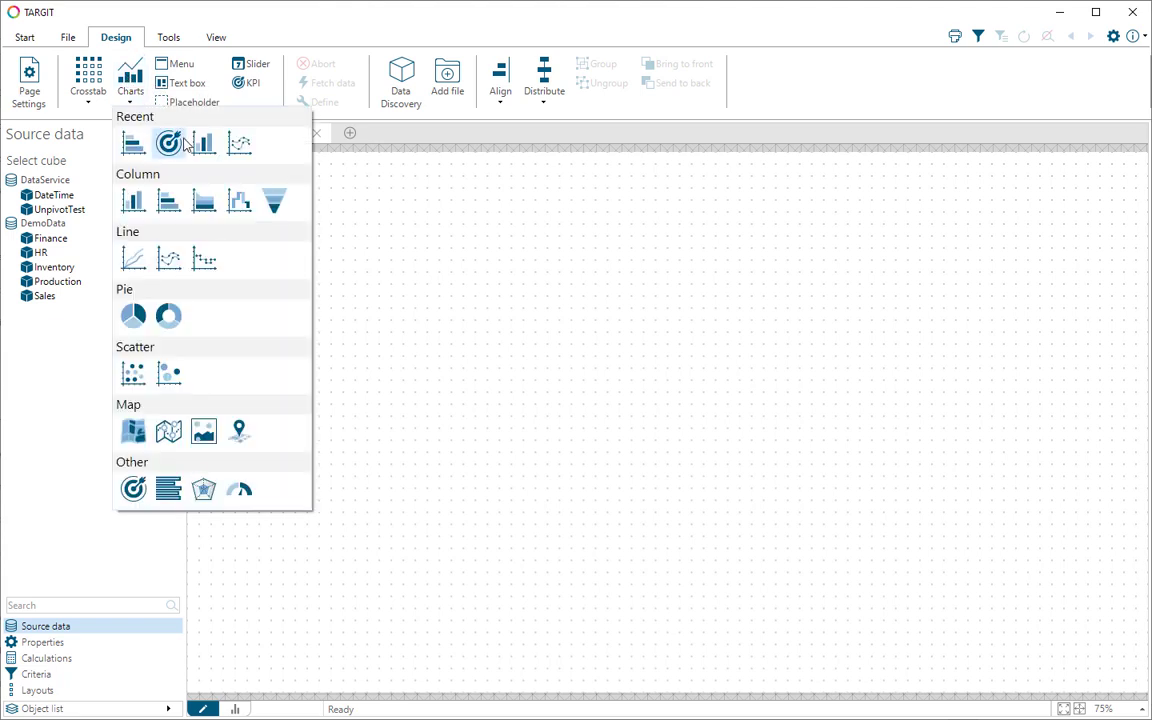
left_click(201, 142)
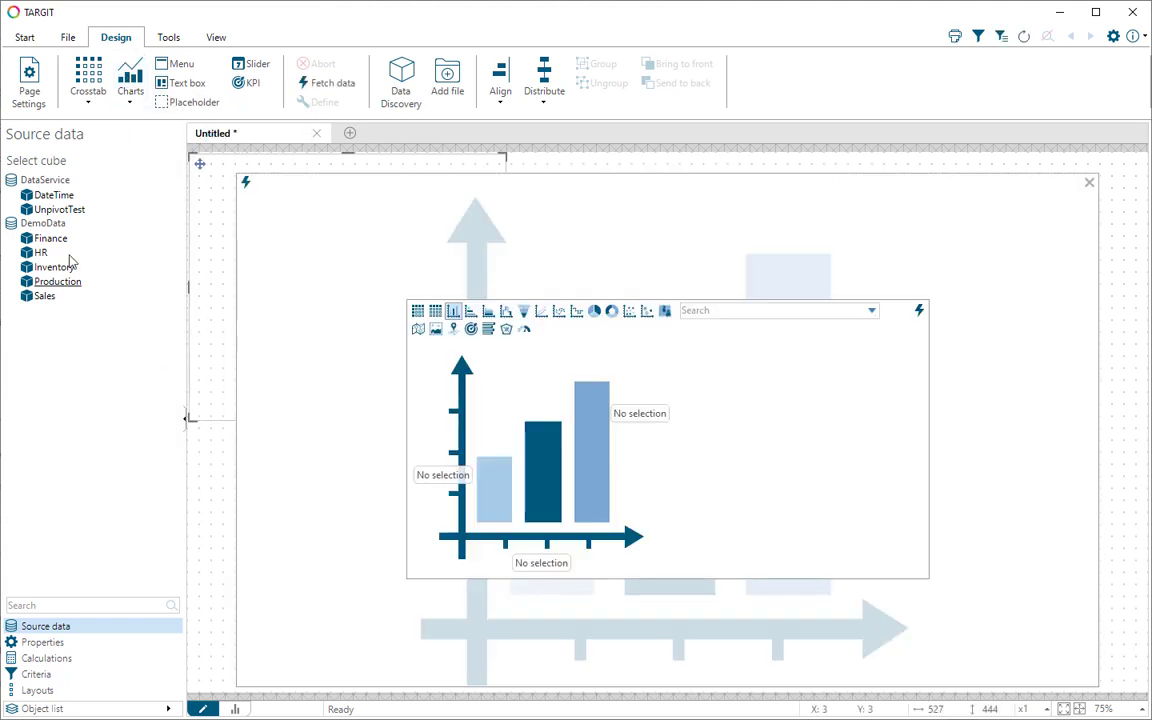
left_click(60, 209)
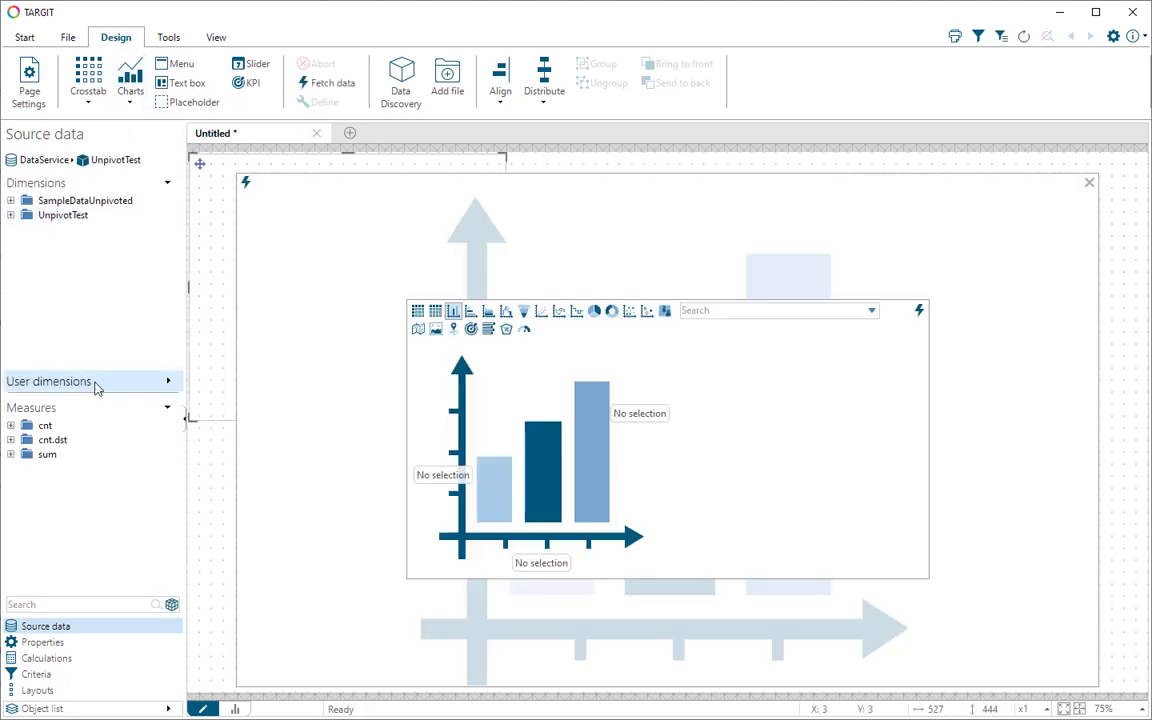
left_click(11, 454)
left_click(25, 468)
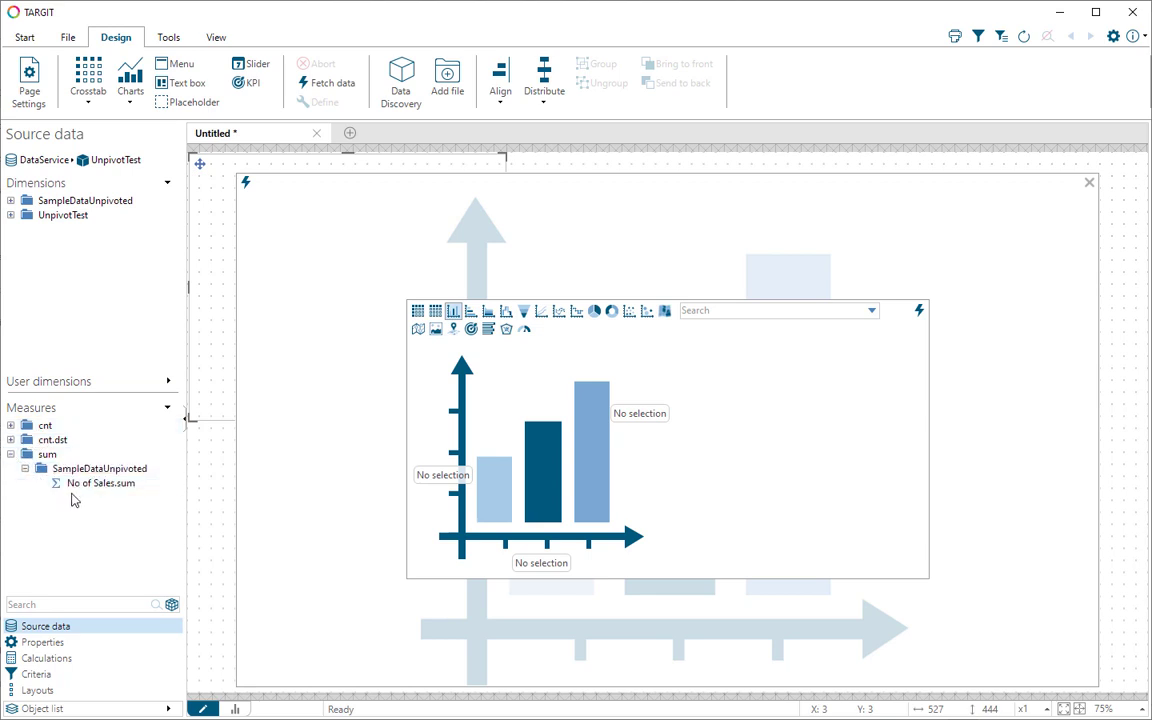
double_click(78, 487)
Add the Months dimension to the column chart, fetch its data and enlarge the chart to about 929 by 496
left_click(11, 214)
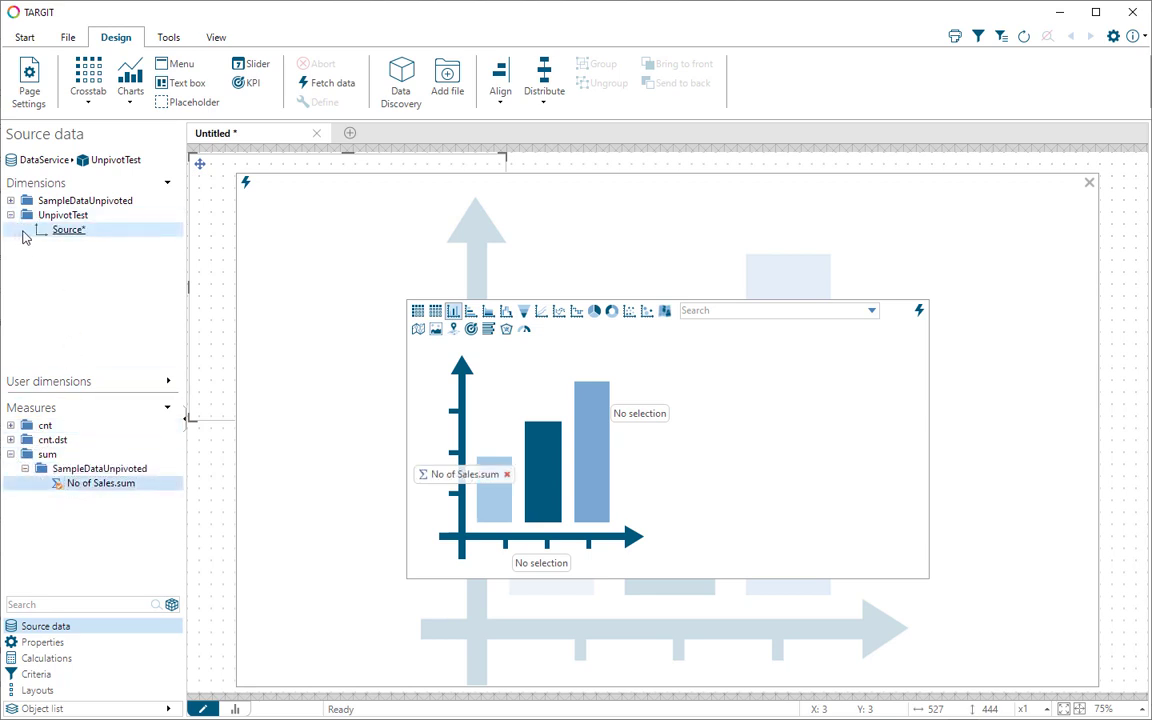
left_click(11, 215)
left_click(11, 200)
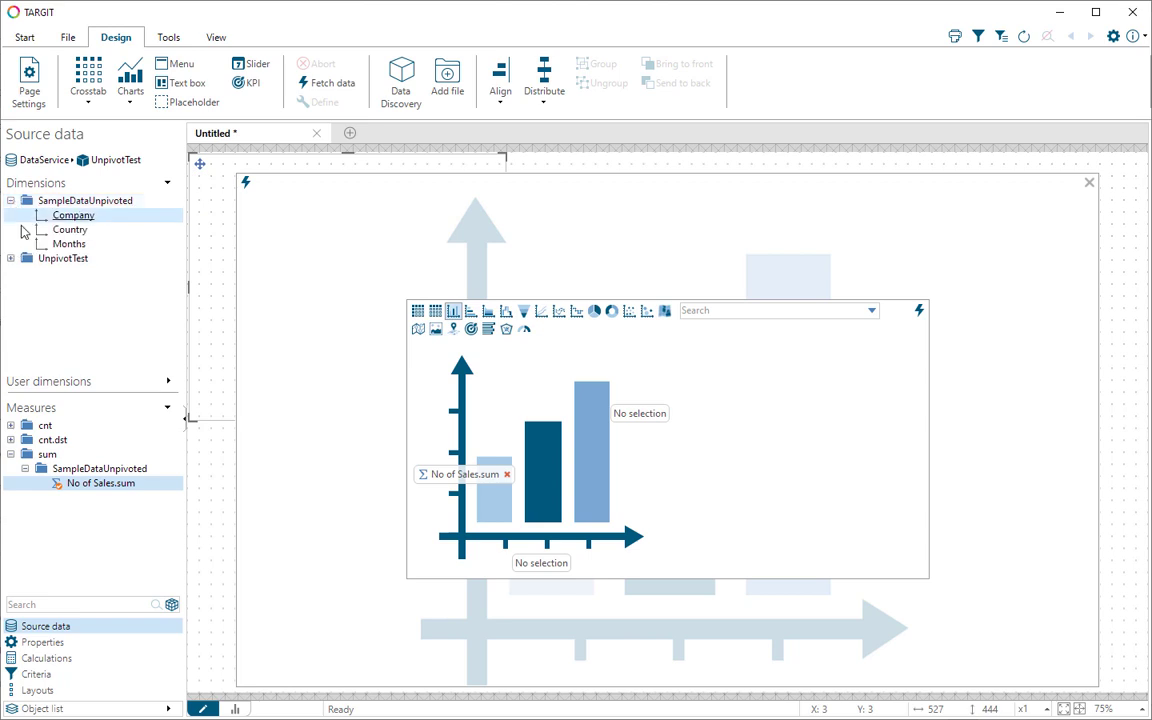
double_click(69, 244)
left_click(246, 182)
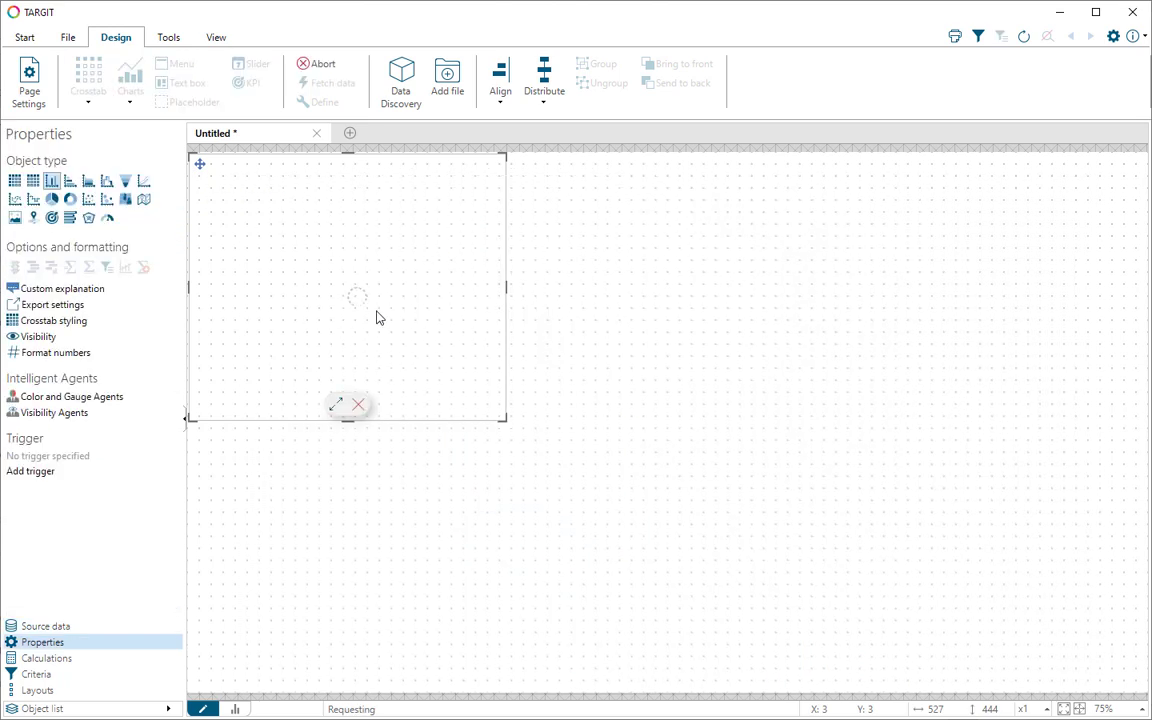
left_click_drag(503, 419, 750, 451)
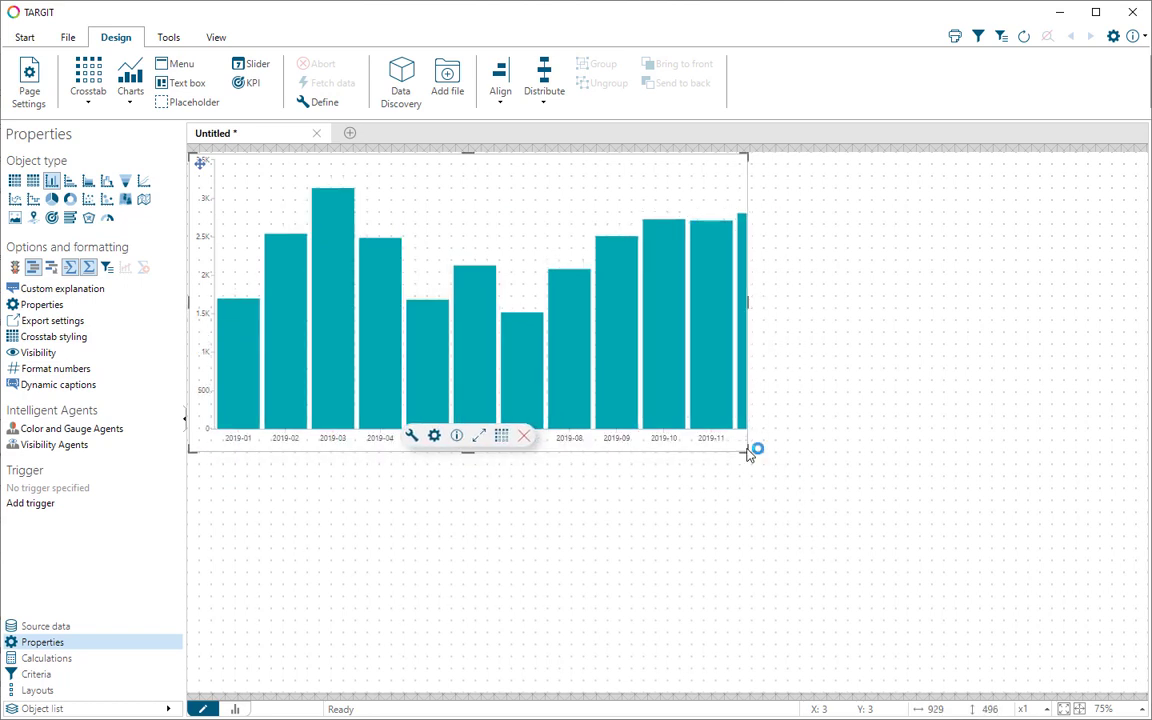
Insert a pie chart of No of Sales.sum by Company and place it directly below the column chart
left_click(130, 83)
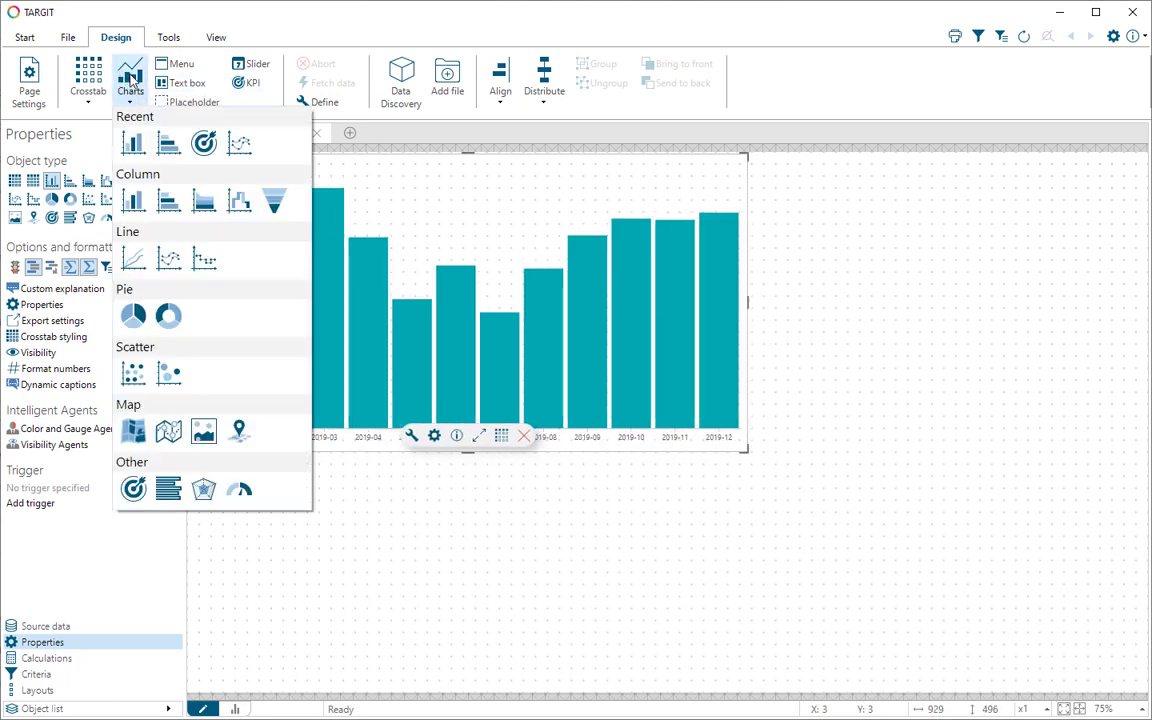
left_click(133, 316)
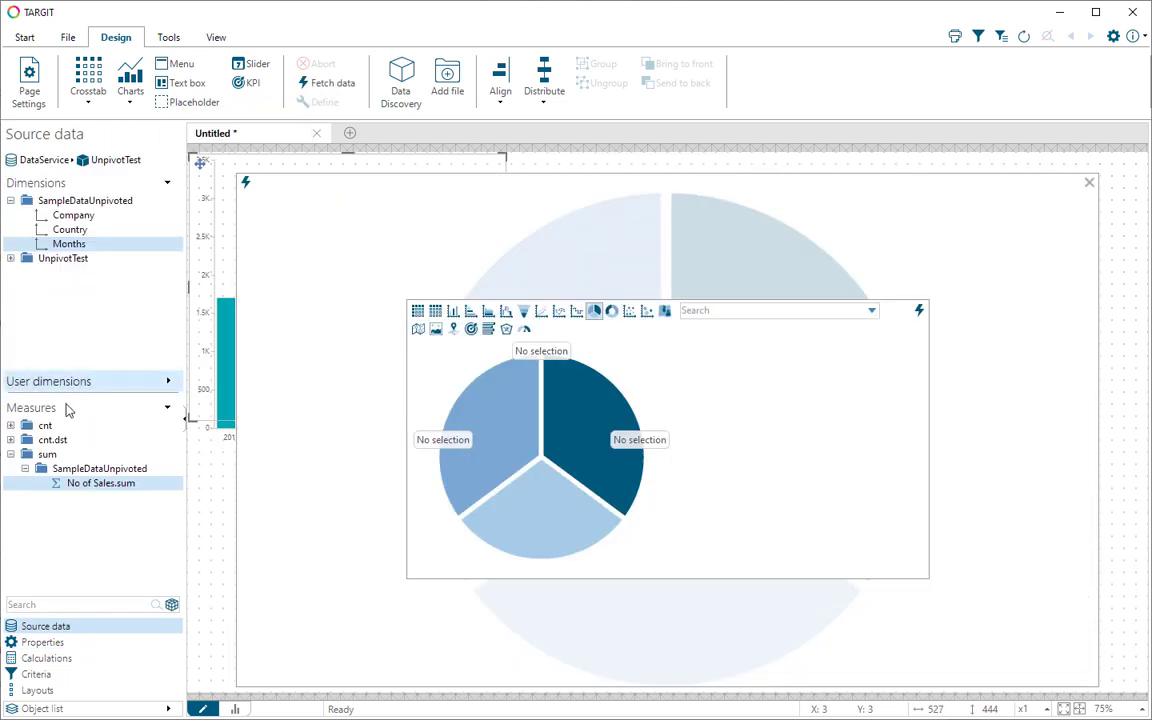
double_click(95, 483)
double_click(74, 216)
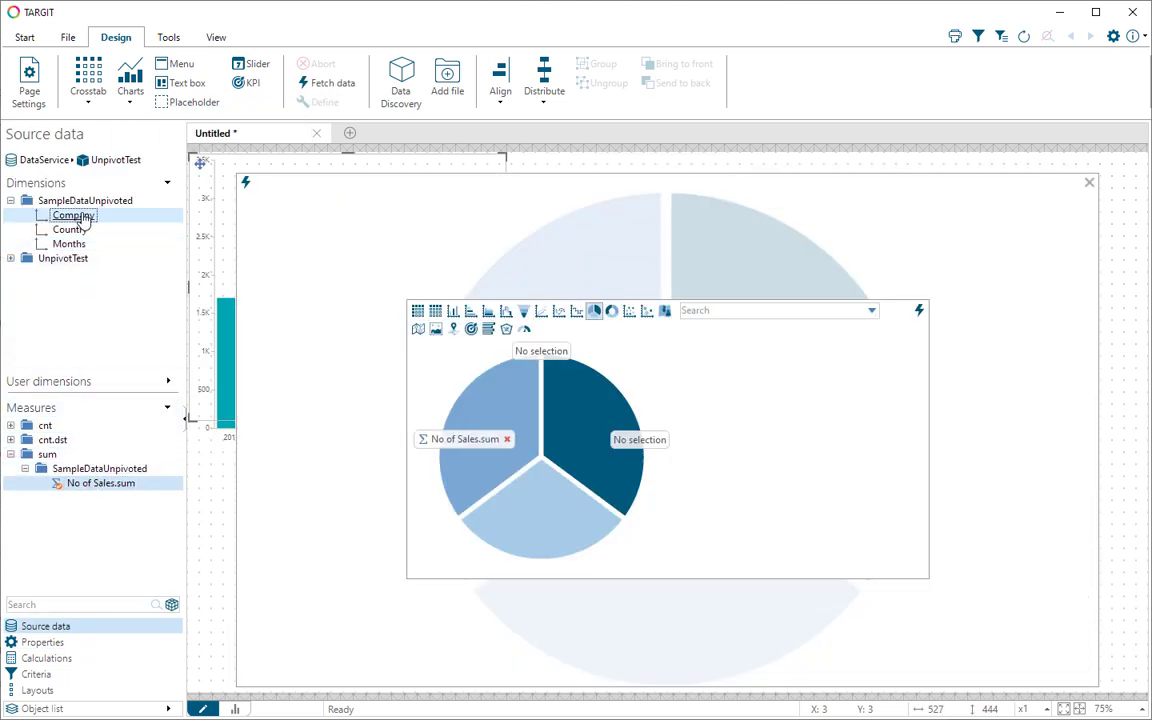
left_click(243, 181)
left_click_drag(202, 165, 200, 462)
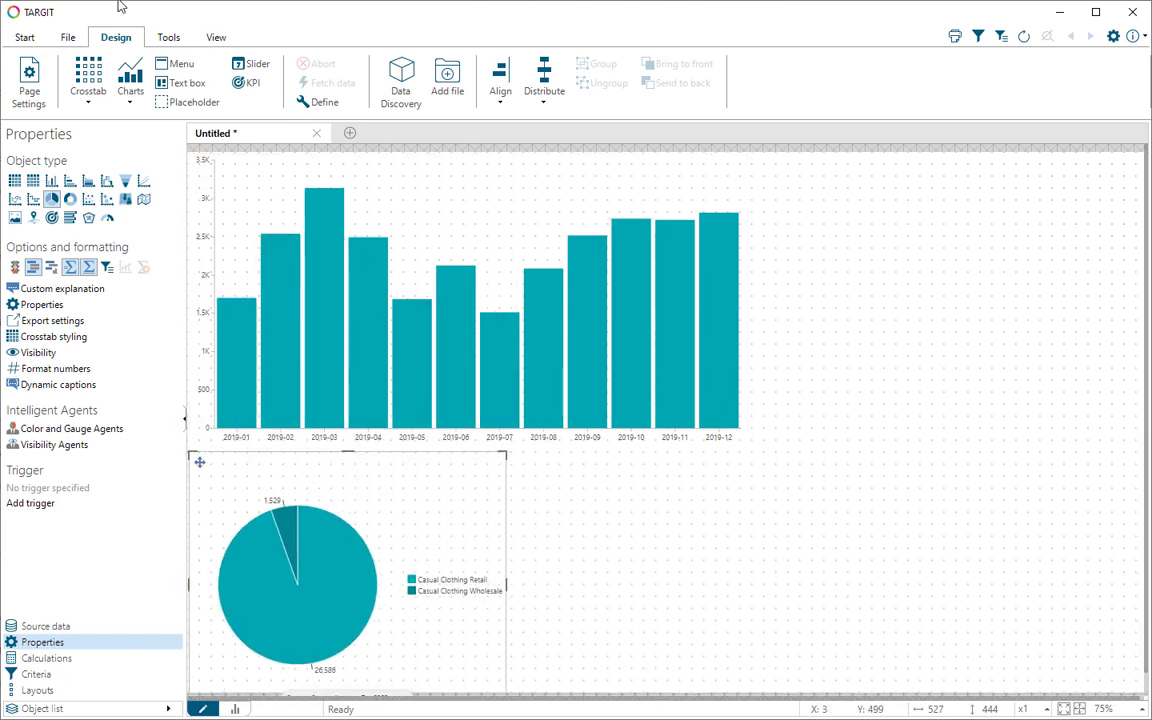
Insert a crosstab of No of Sales.sum by Country and place it beside the column chart, on its right
left_click(86, 68)
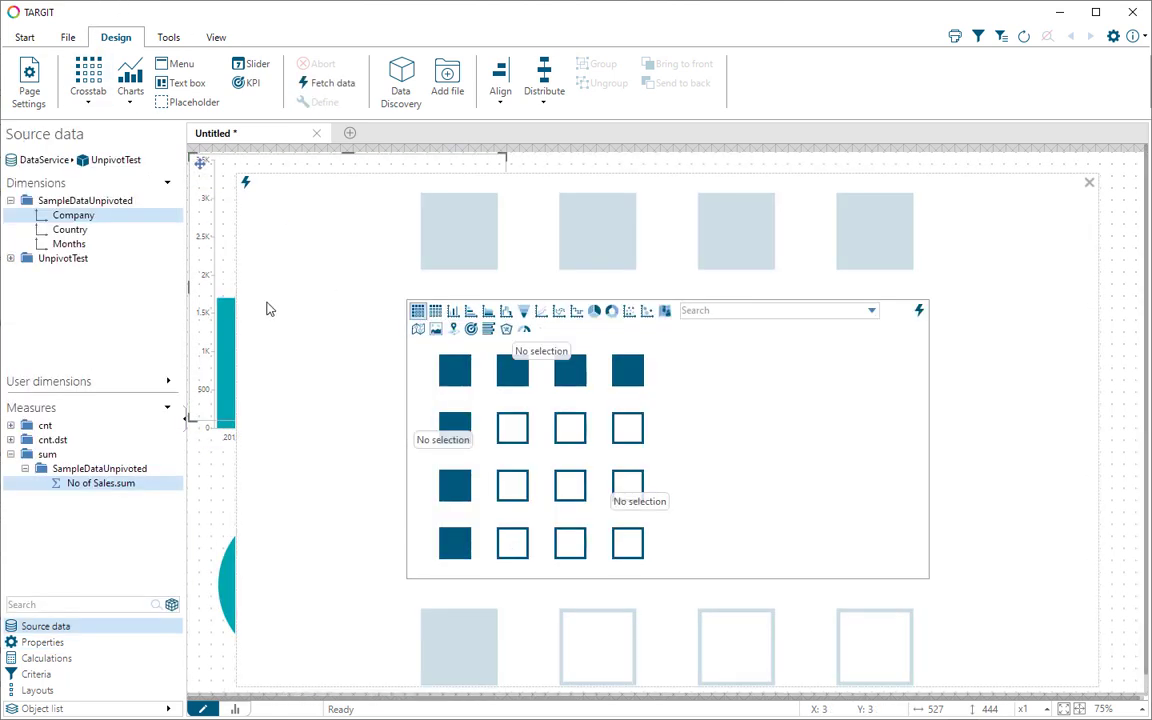
double_click(100, 483)
left_click(67, 232)
double_click(67, 235)
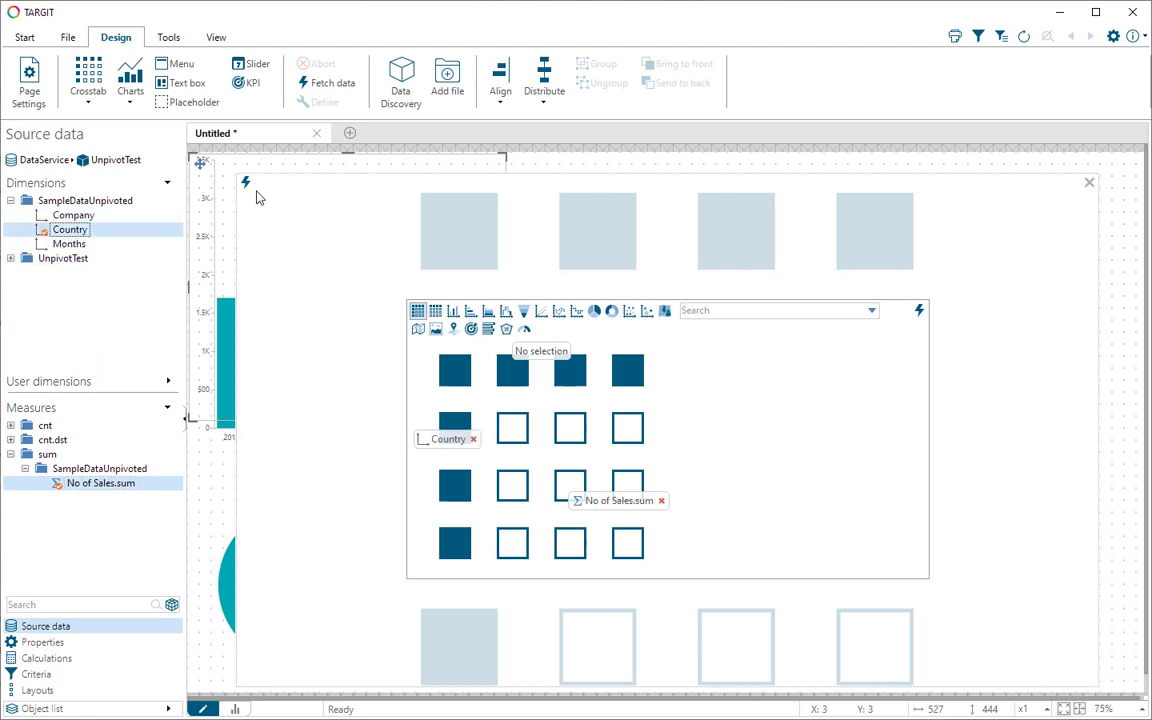
left_click(248, 184)
left_click_drag(202, 165, 766, 167)
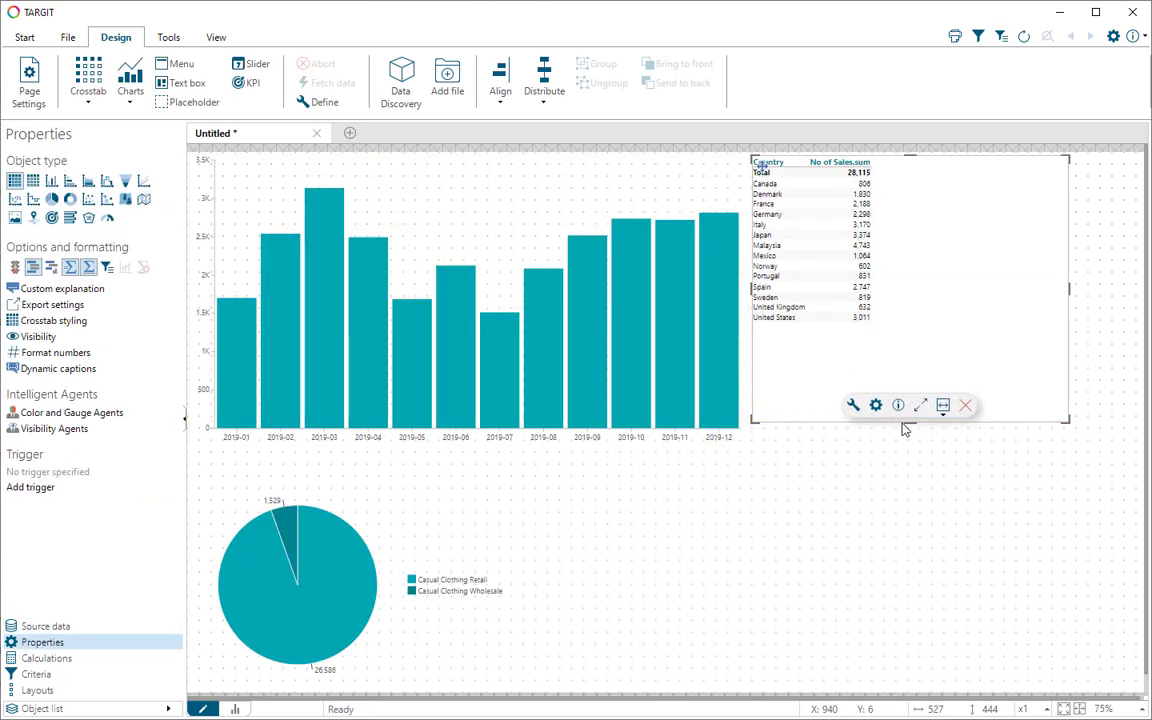
Extend the crosstab's height to about 807 and set its scaling to x2
left_click_drag(906, 421, 910, 638)
left_click(1018, 708)
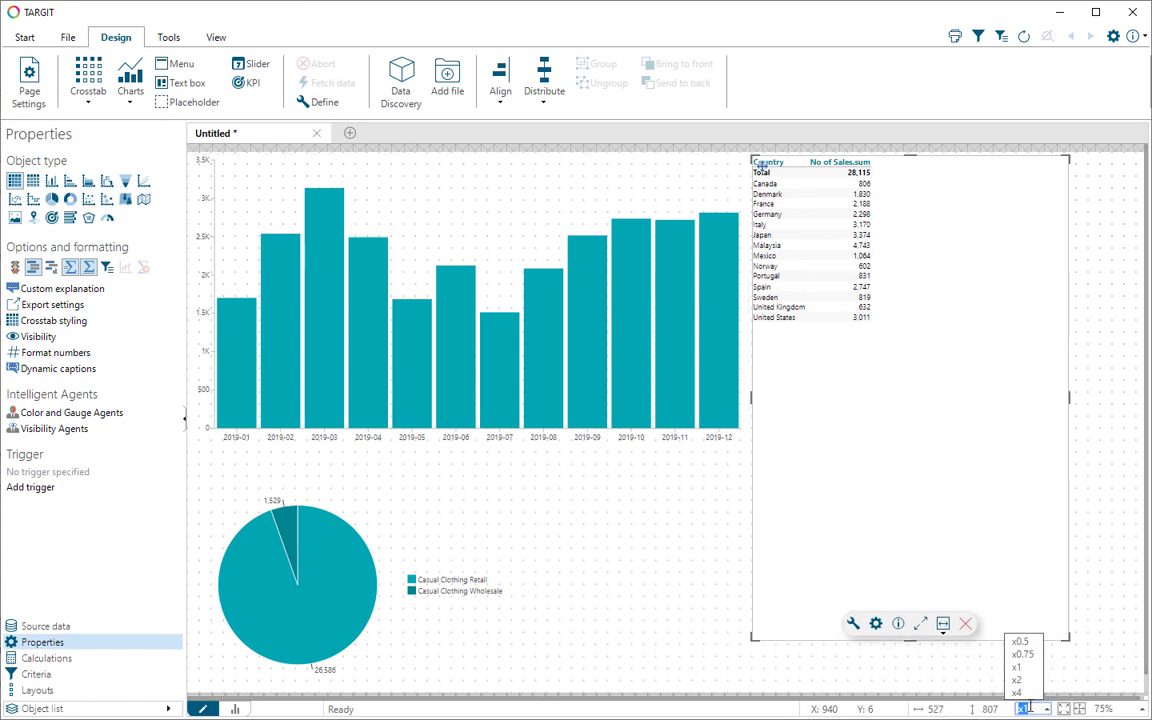
left_click(1020, 684)
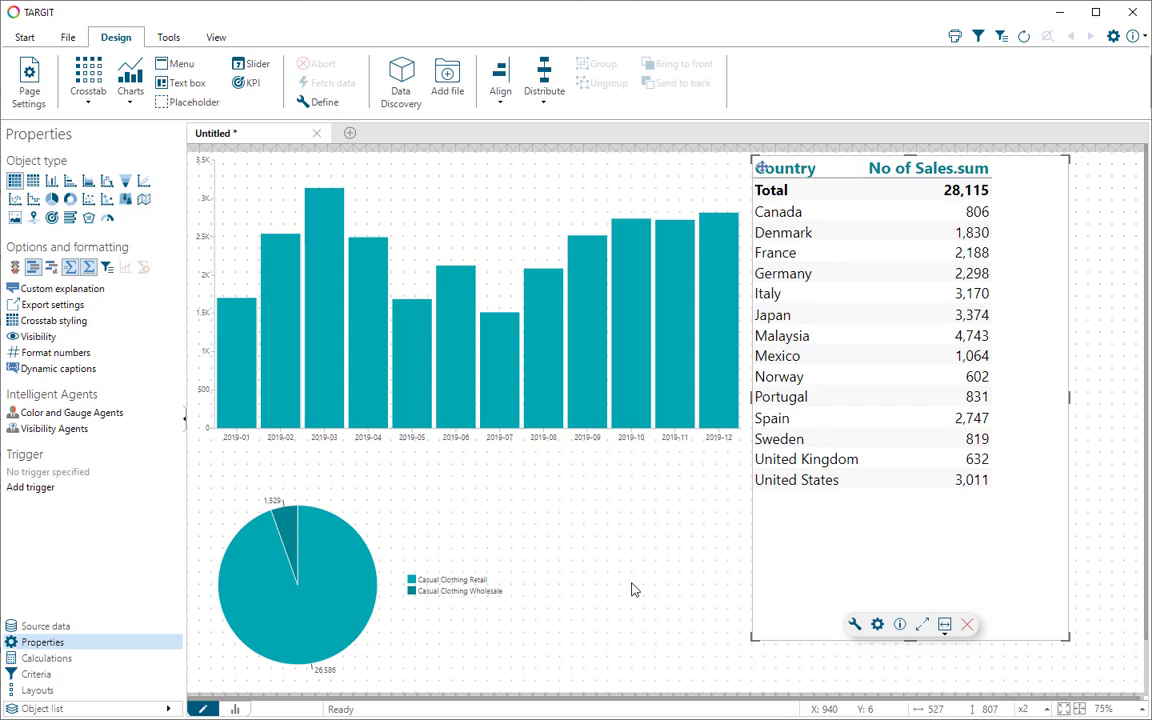
Test the report in view mode by filtering on Italy, on Mexico, and on 2019-07 with Casual Clothing Wholesale after clearing Mexico
key("F12")
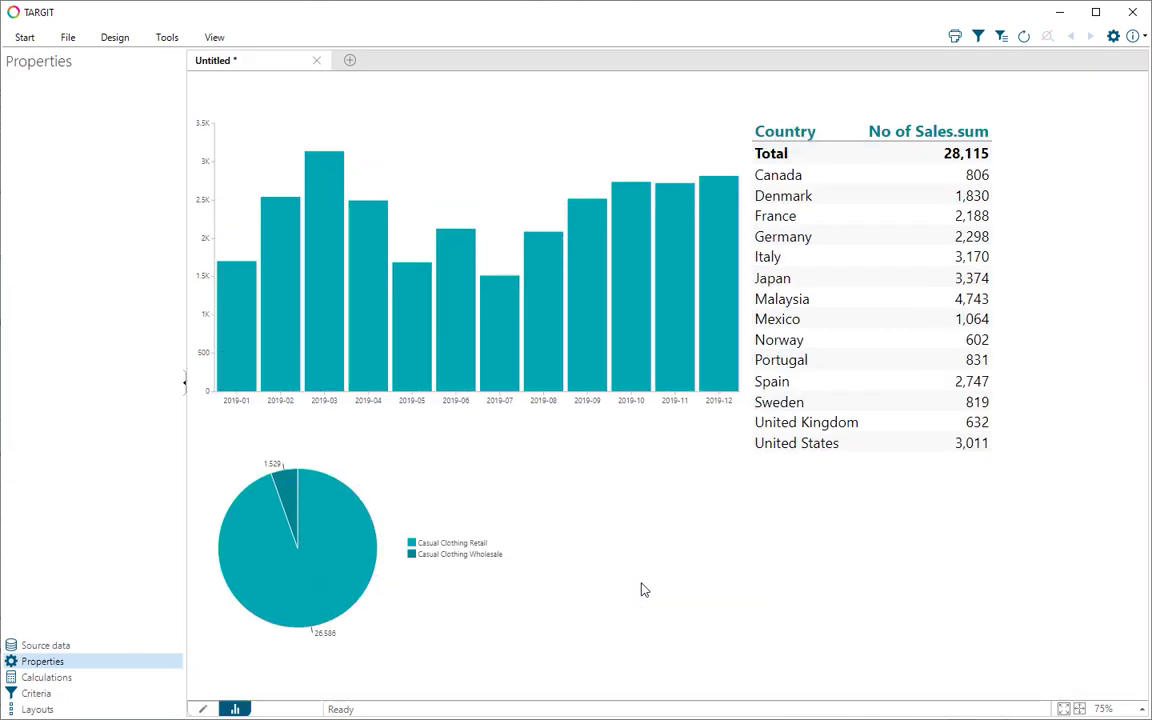
left_click(770, 257)
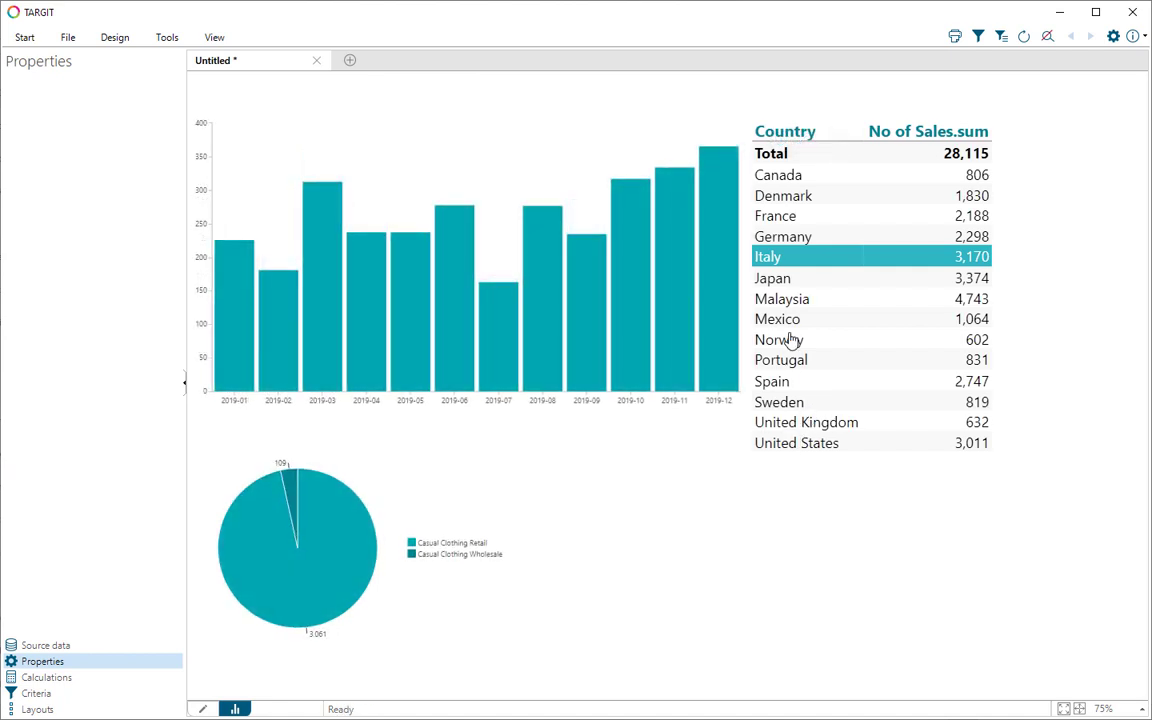
left_click(786, 320)
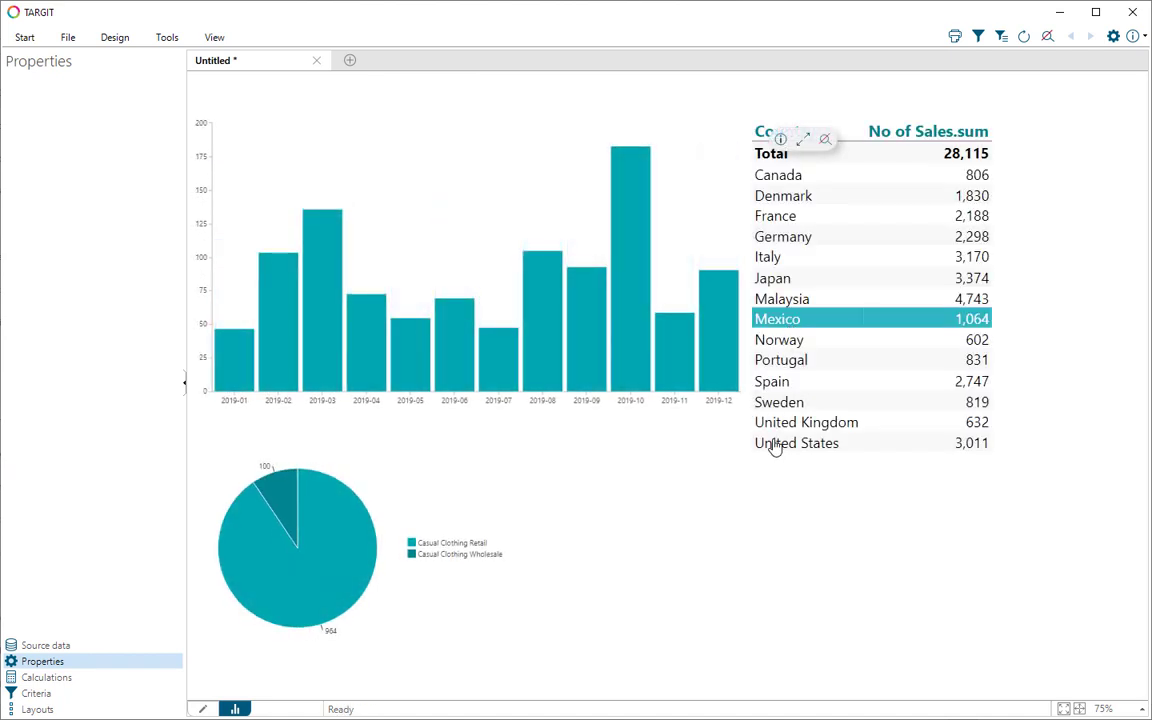
left_click(766, 320)
left_click(504, 352)
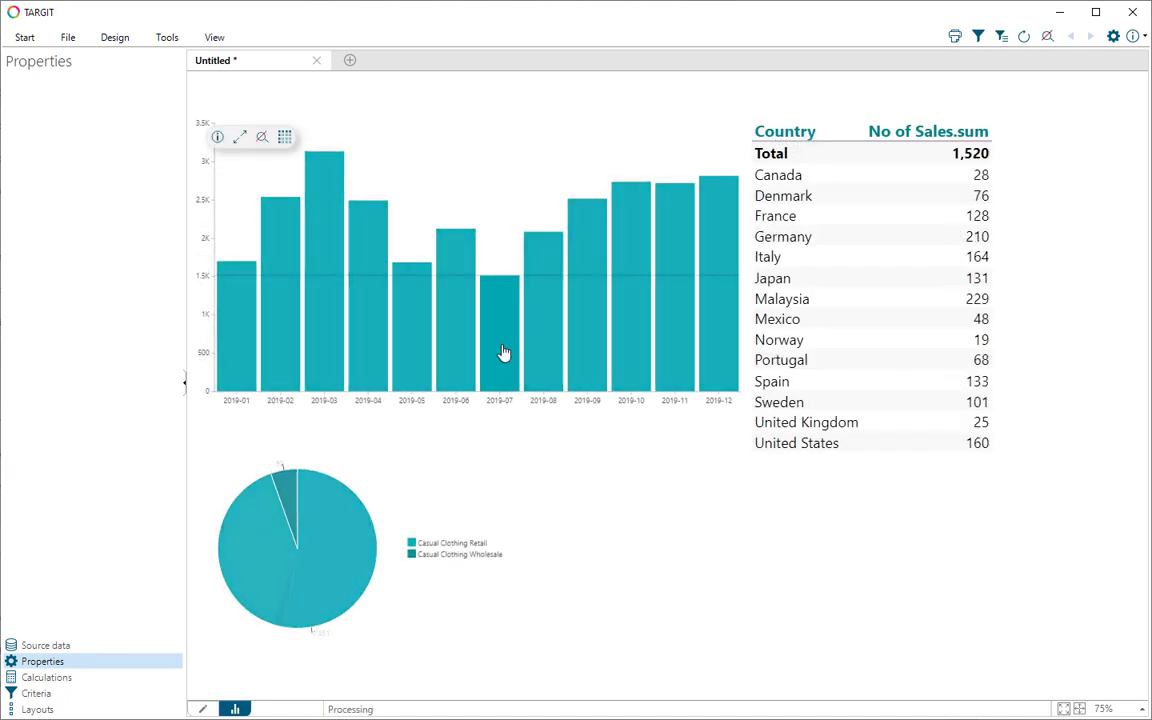
left_click(288, 482)
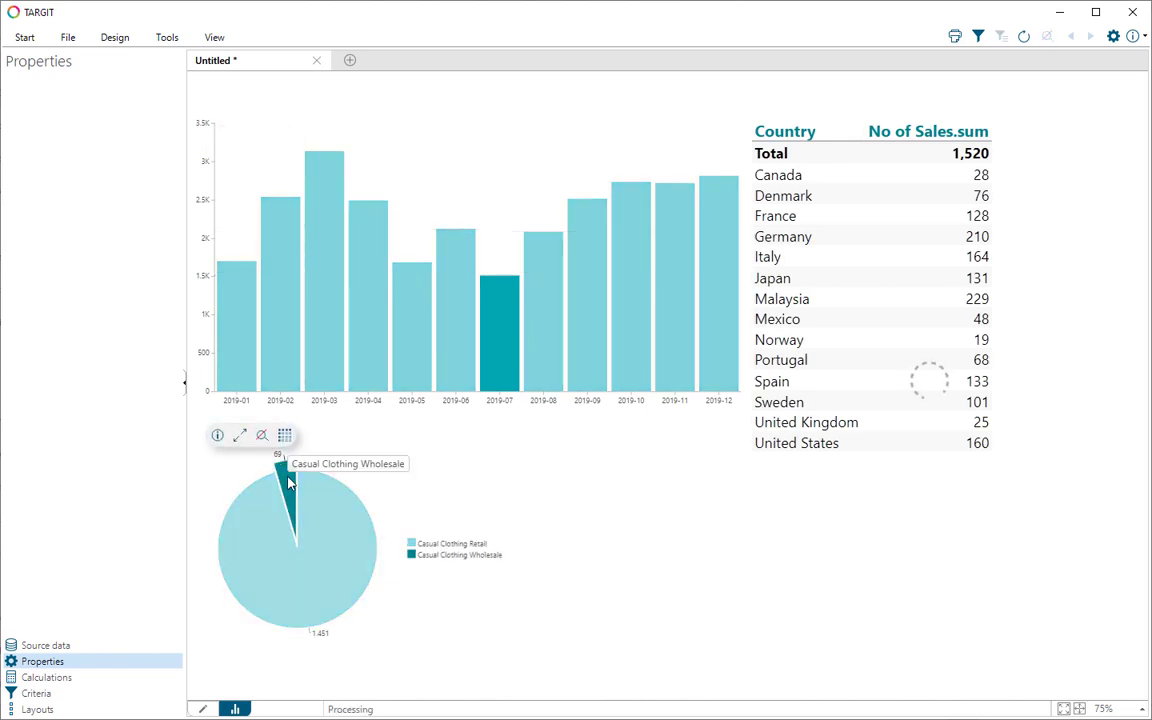